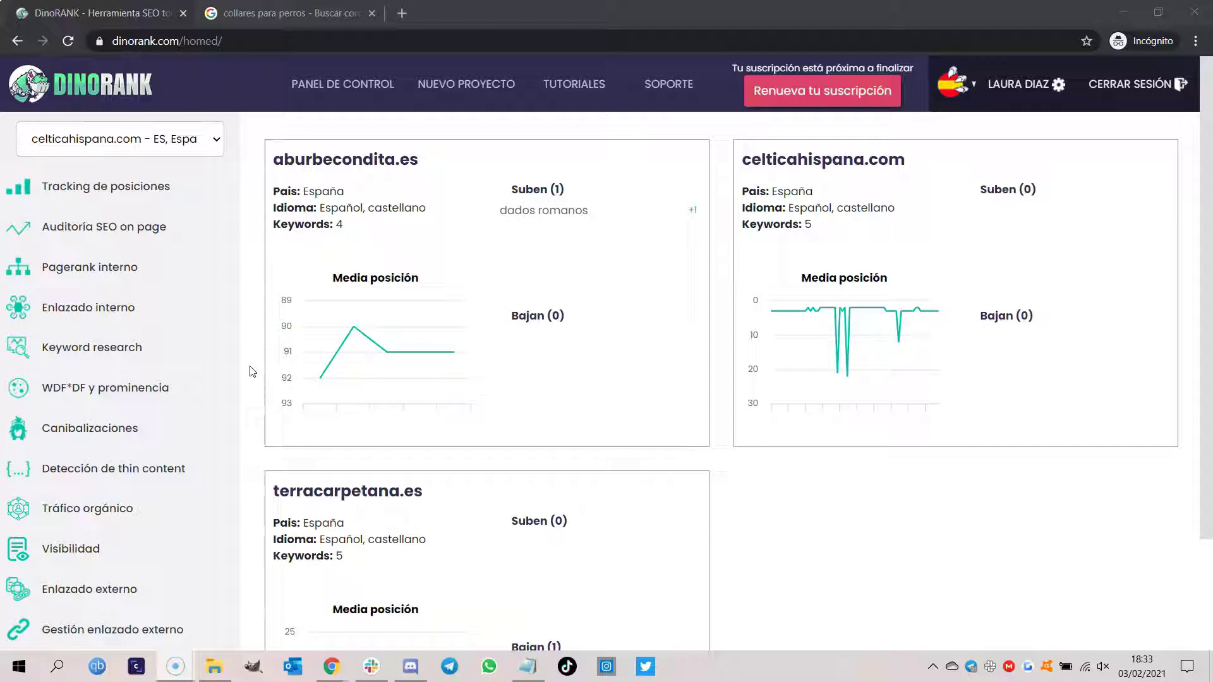
Run a new WDF*DF y prominencia analysis for the keyword "collares para perros", without a URL.
left_click(121, 393)
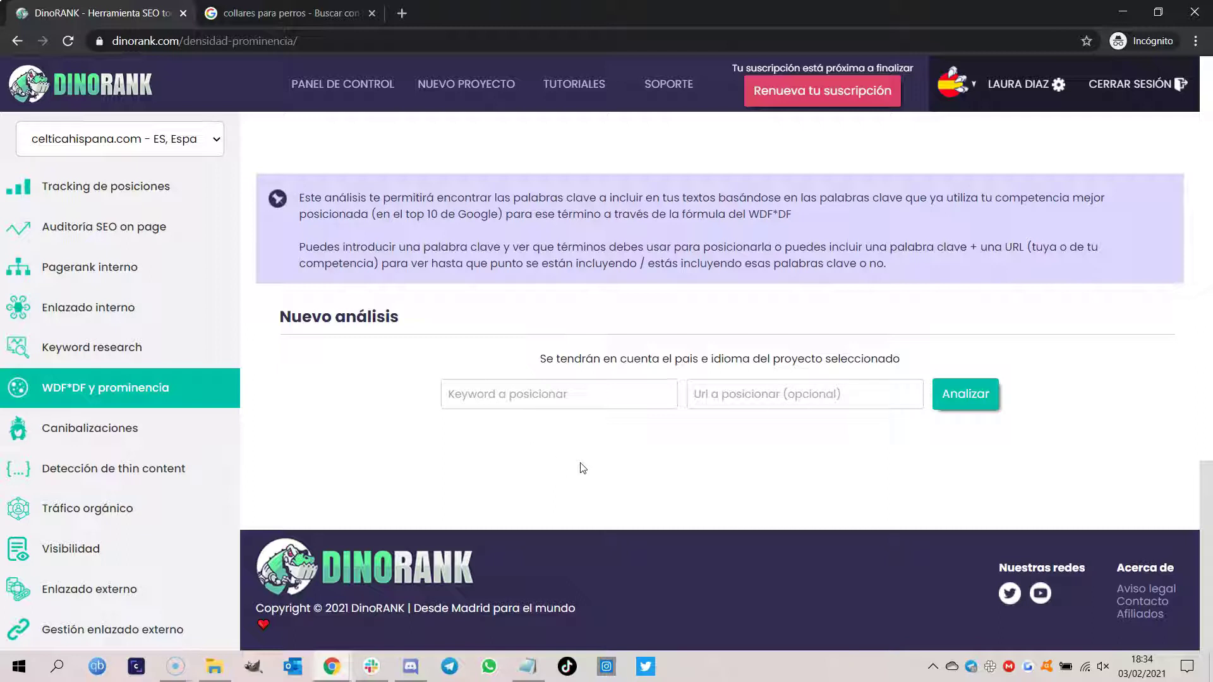
left_click(563, 399)
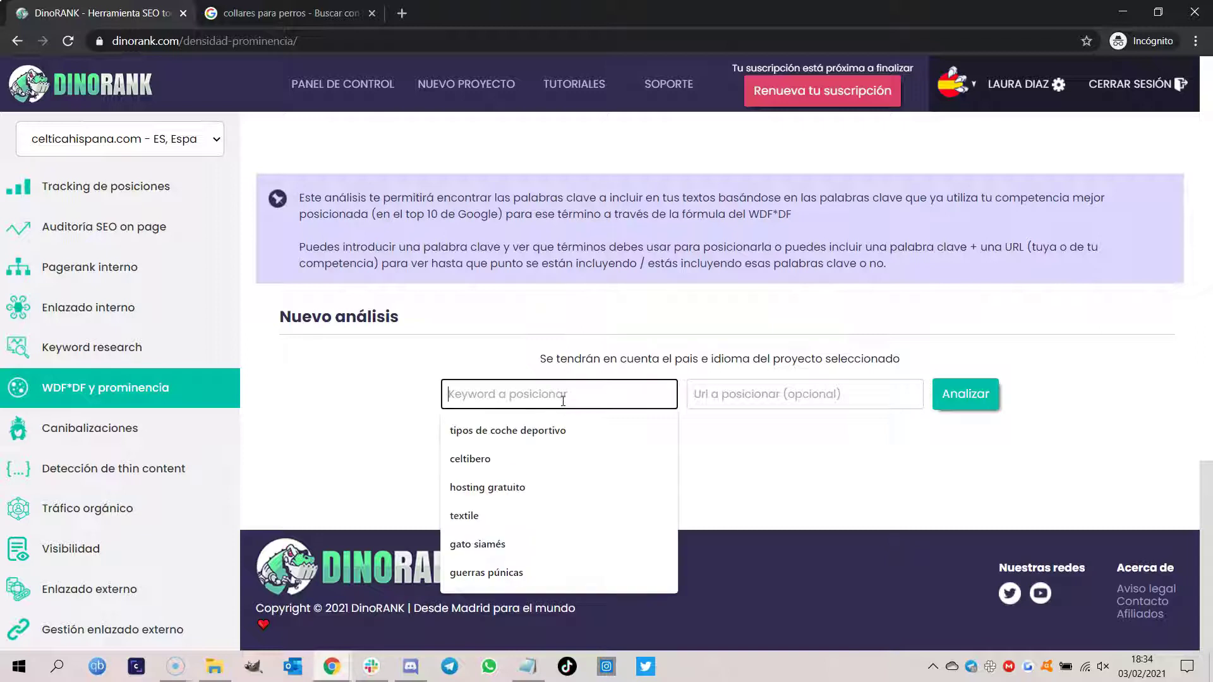
type("collares par")
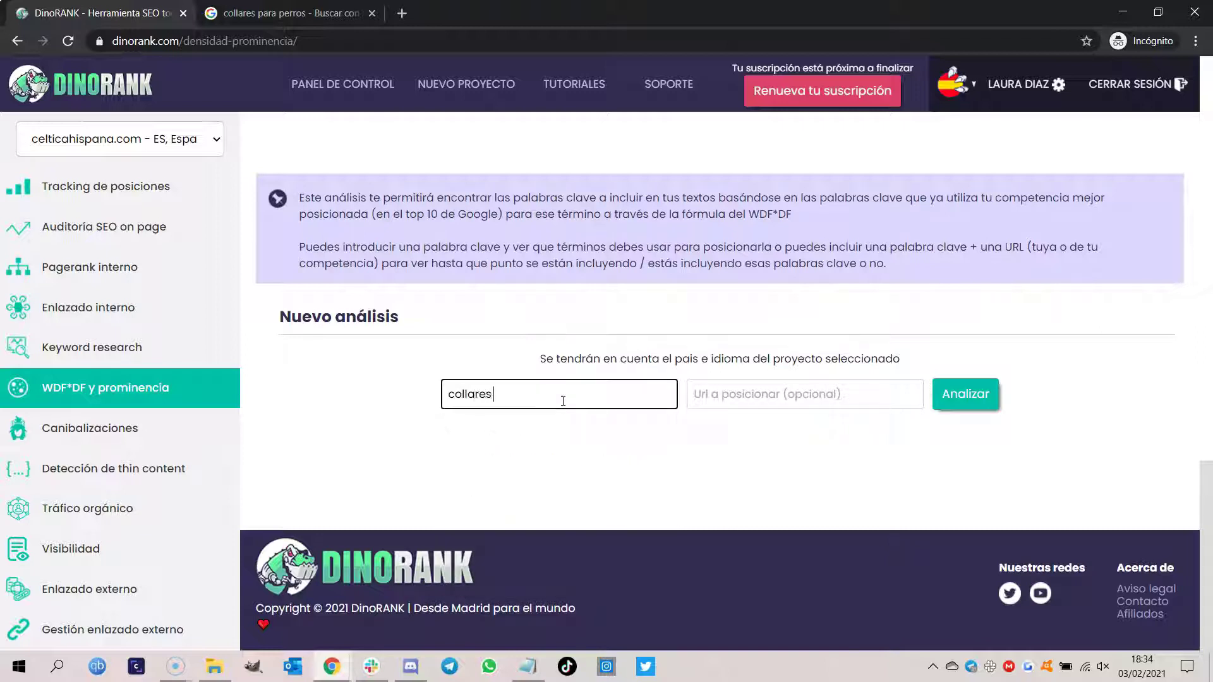
type("a perros")
left_click(965, 397)
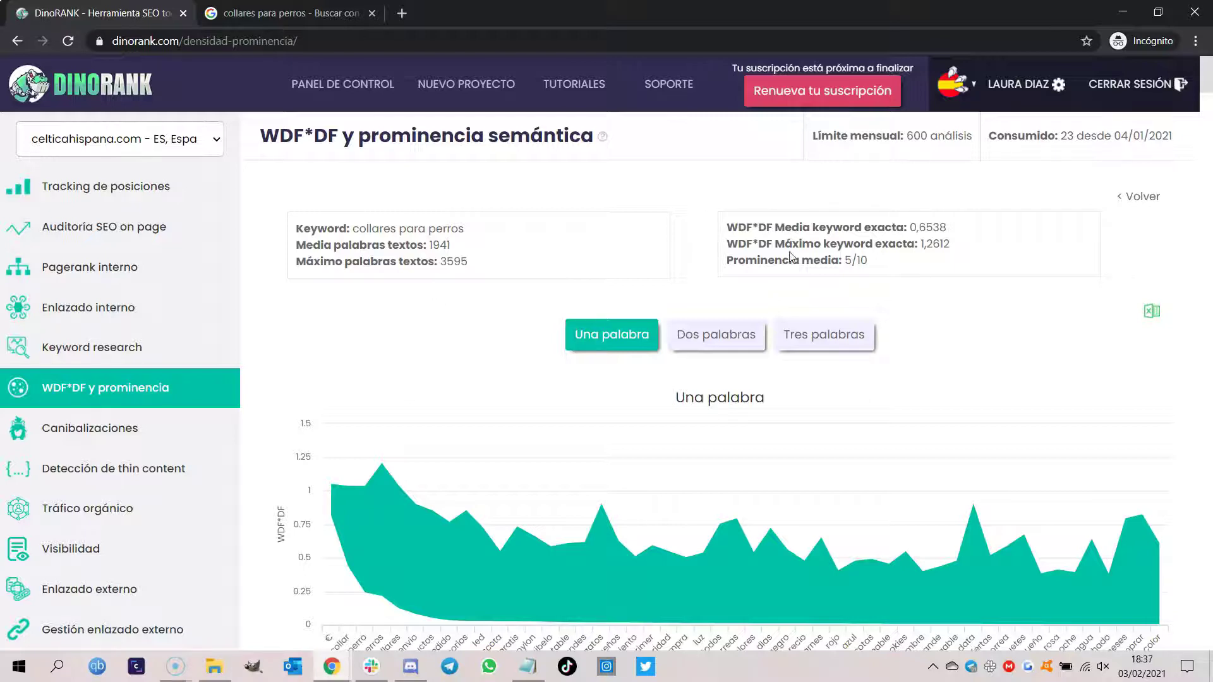
Examine the WDF*DF ranges of individual terms in the one-word chart, such as "perros" and "gatos".
scroll(411, 319, "down", 1)
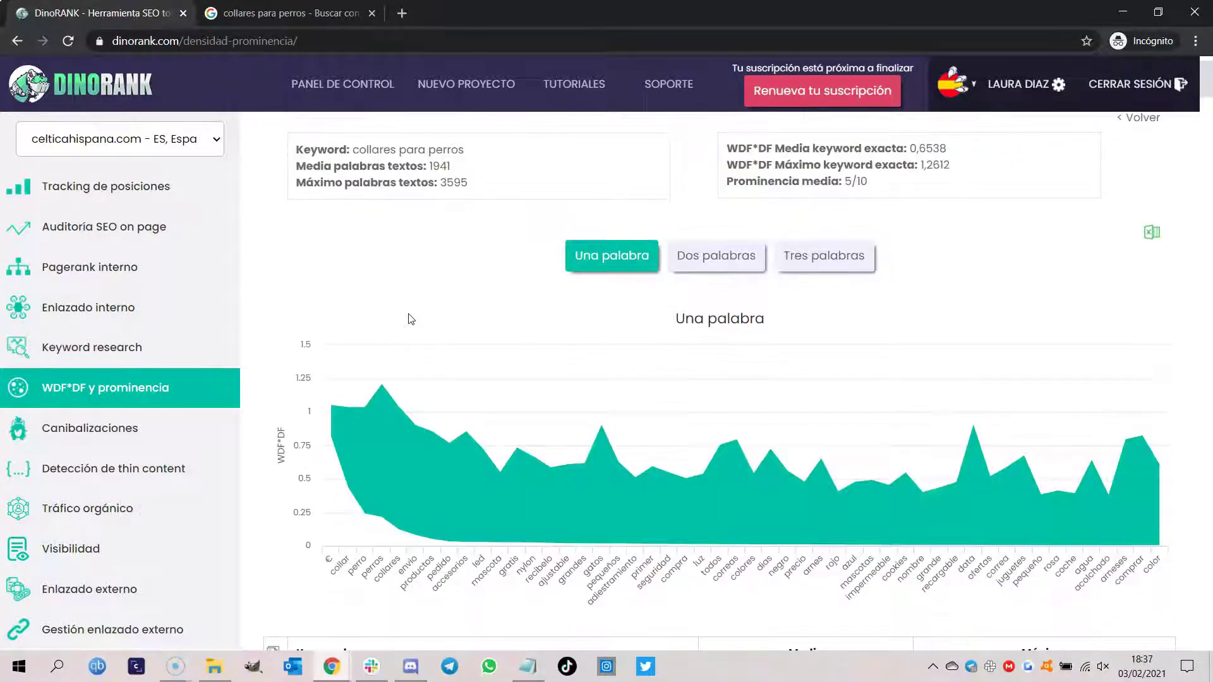
mouse_move(366, 418)
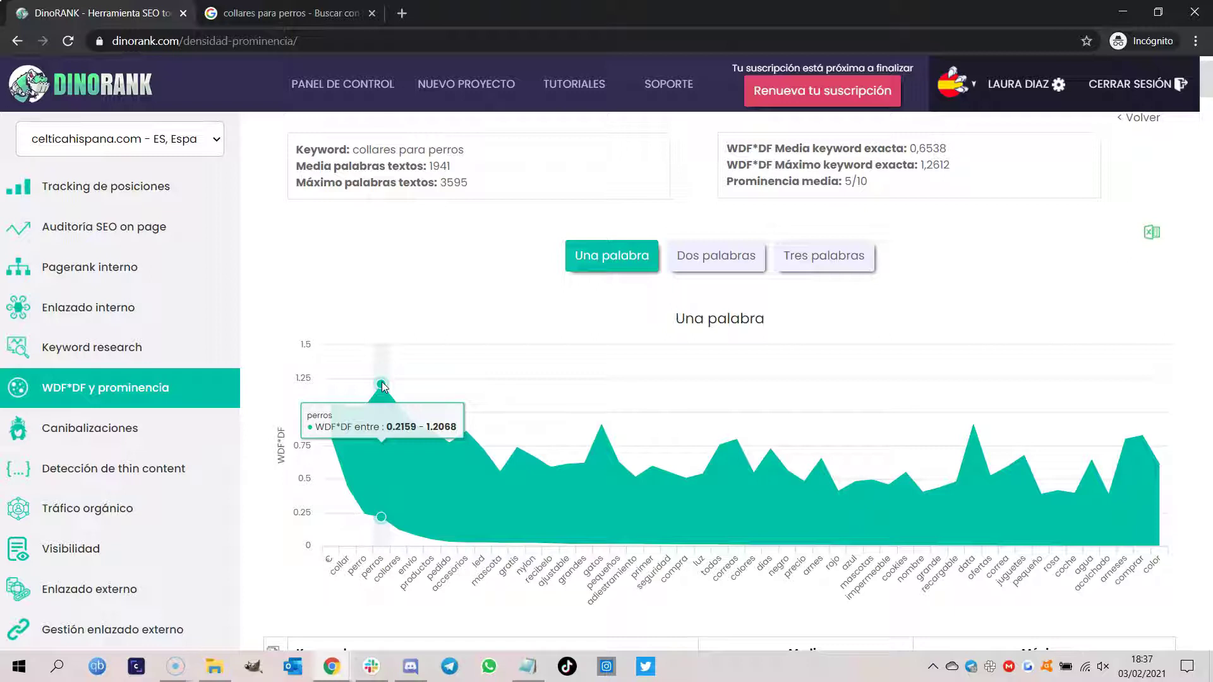
mouse_move(595, 430)
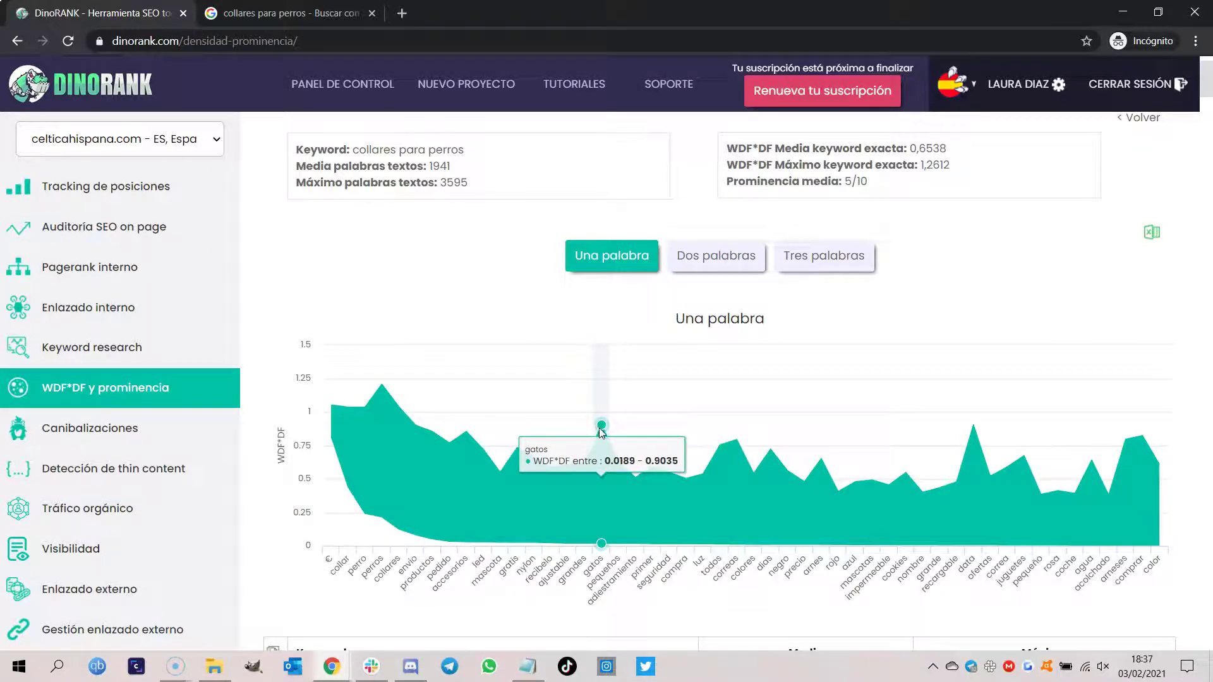
mouse_move(735, 441)
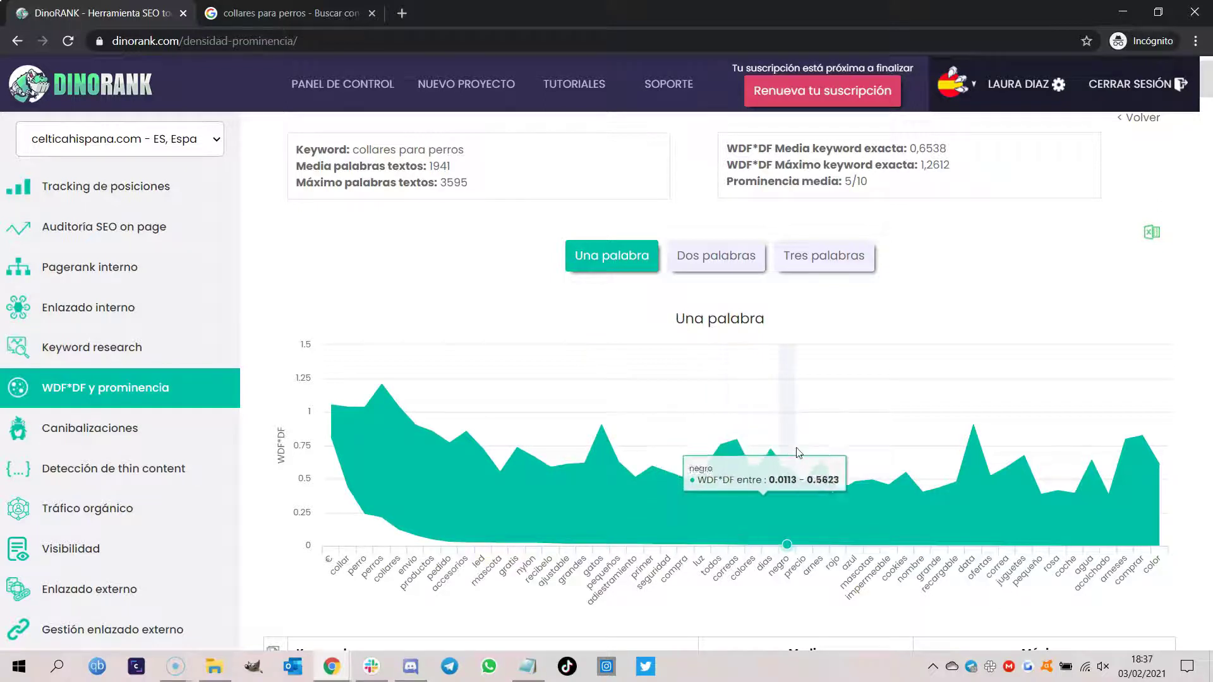
mouse_move(975, 474)
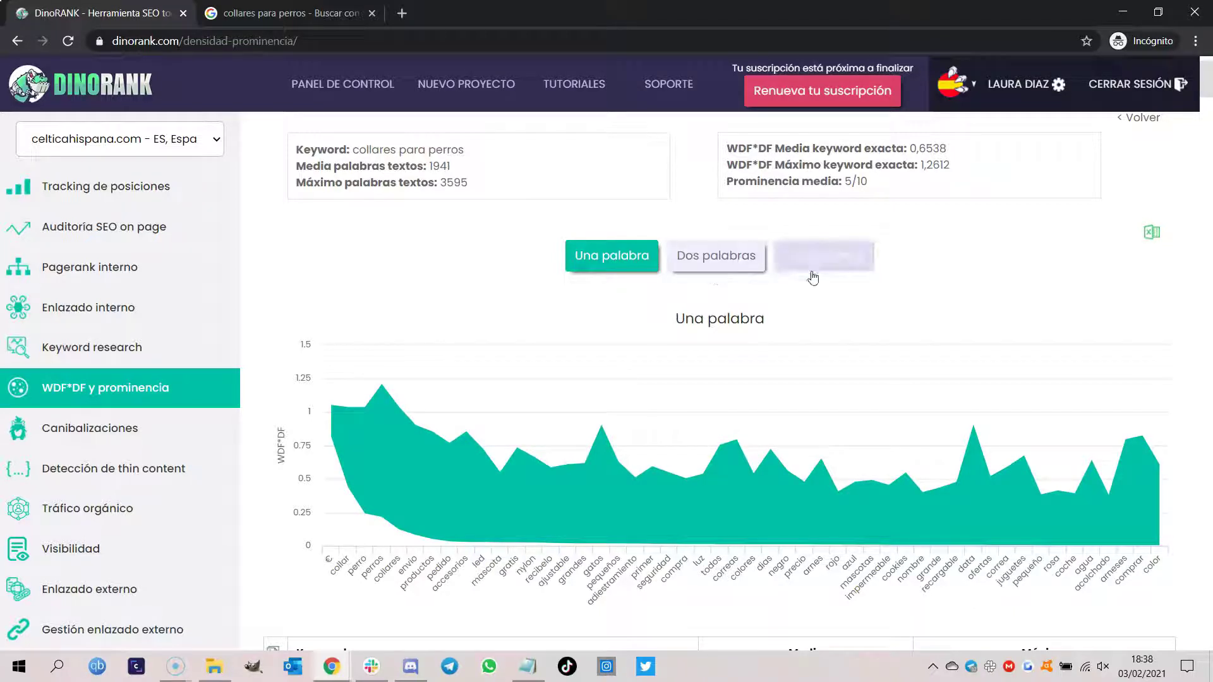
Review the two-word results chart and bring up the three-word chart with its keyword table.
left_click(719, 273)
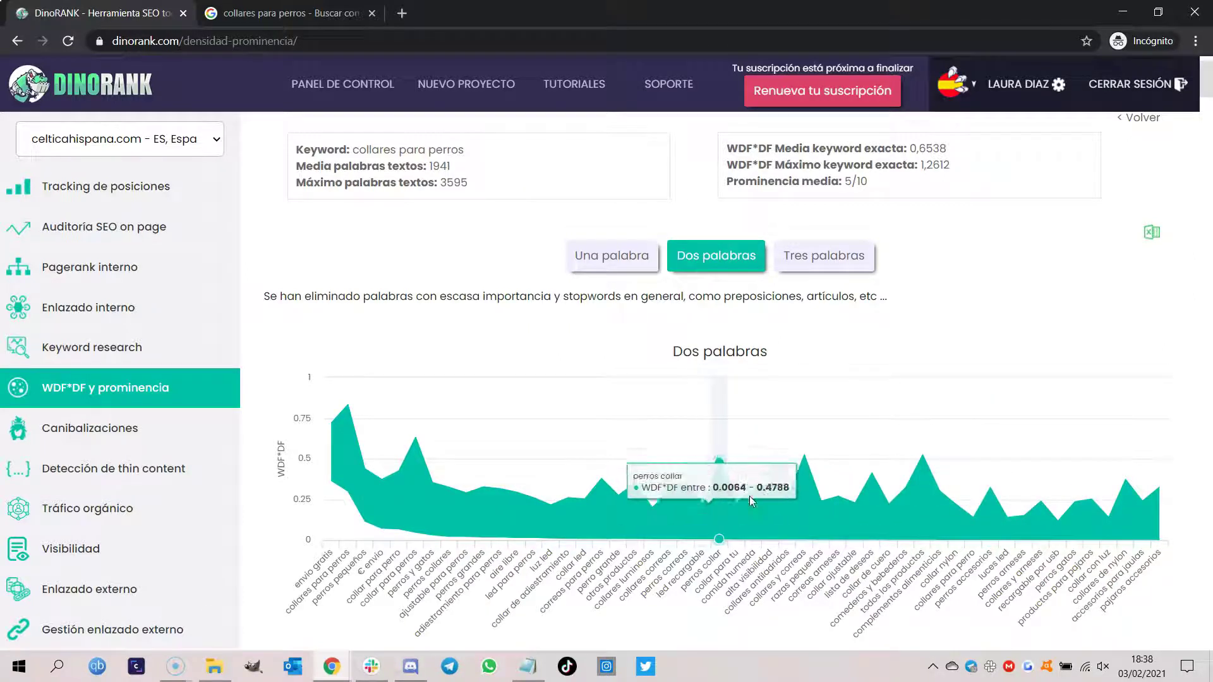
left_click(824, 255)
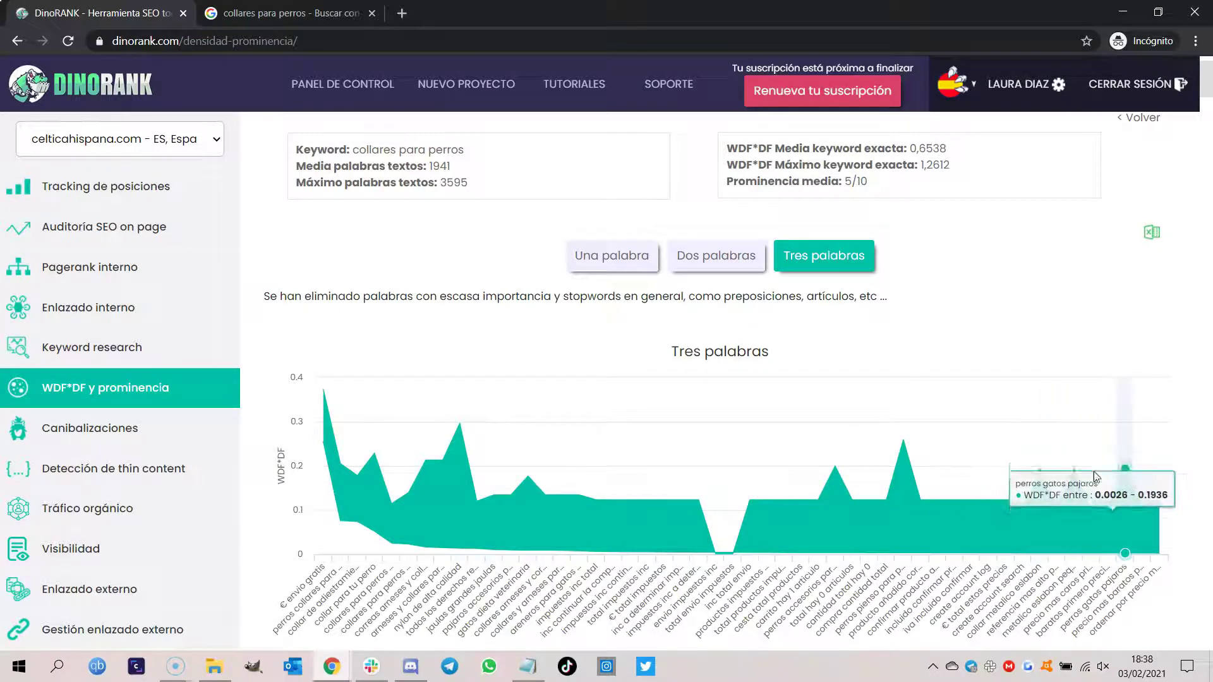
scroll(365, 379, "down", 4)
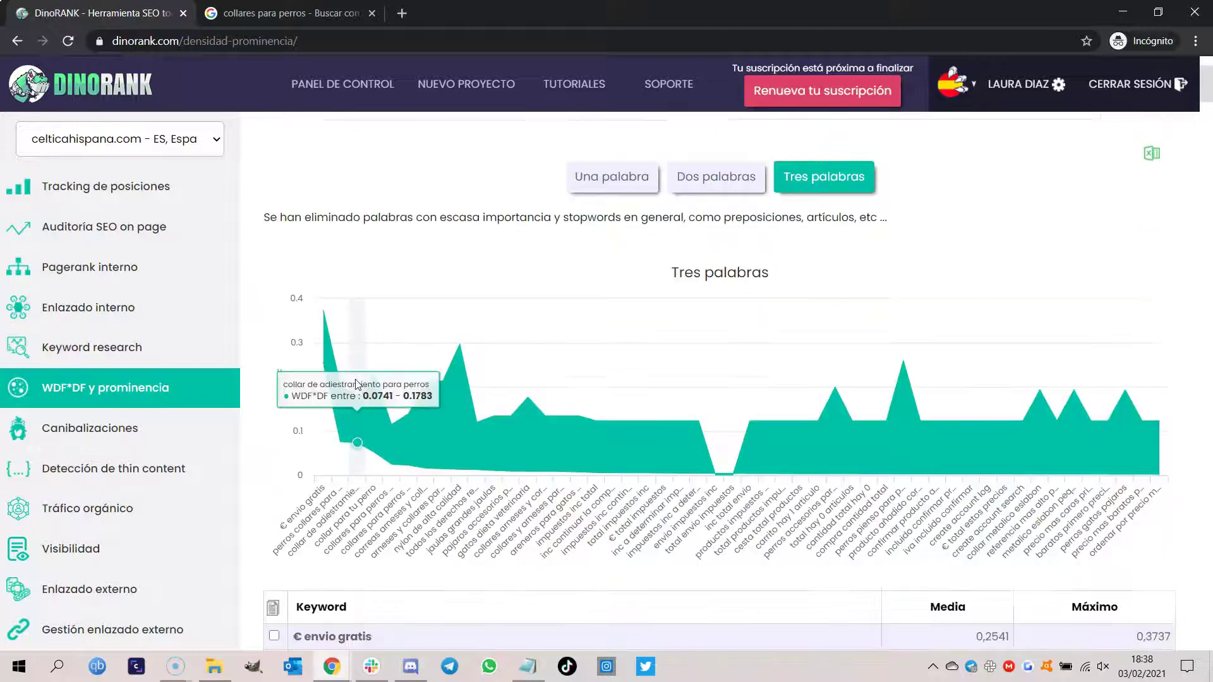
scroll(365, 380, "down", 1)
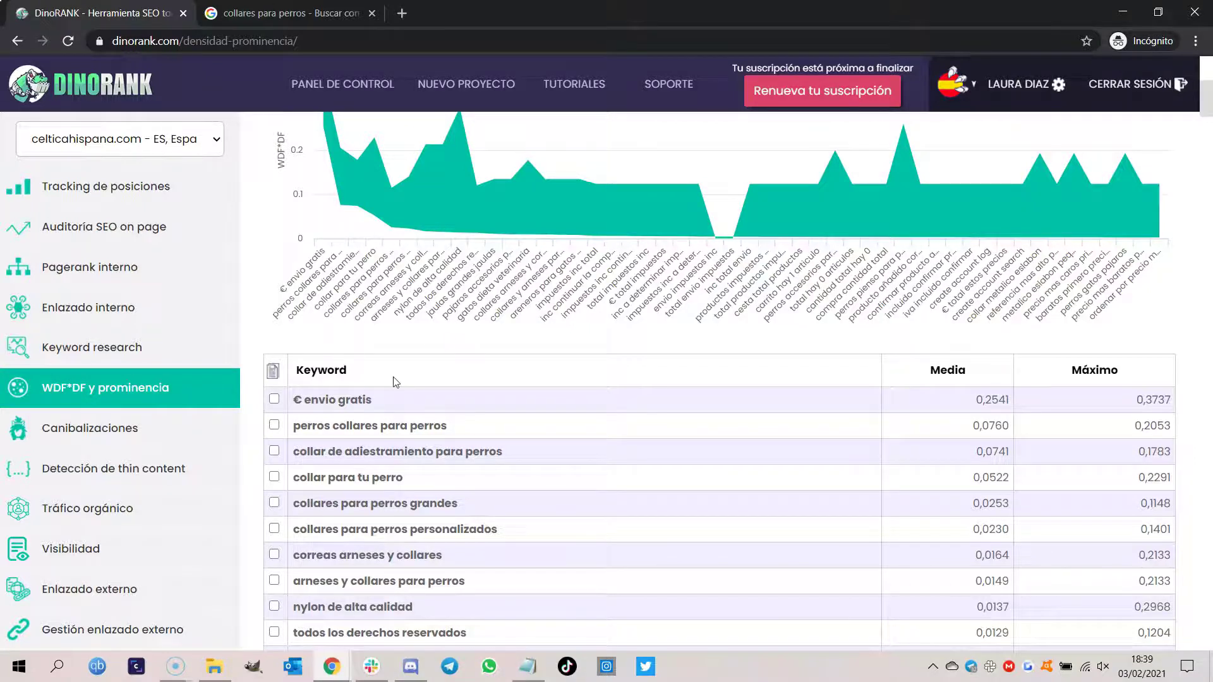
Select the keywords "perros collares para perros", "collar de adiestramiento para perros" and "collar para tu perro" in the three-word table.
scroll(393, 377, "down", 2)
scroll(419, 434, "down", 2)
scroll(419, 431, "down", 6)
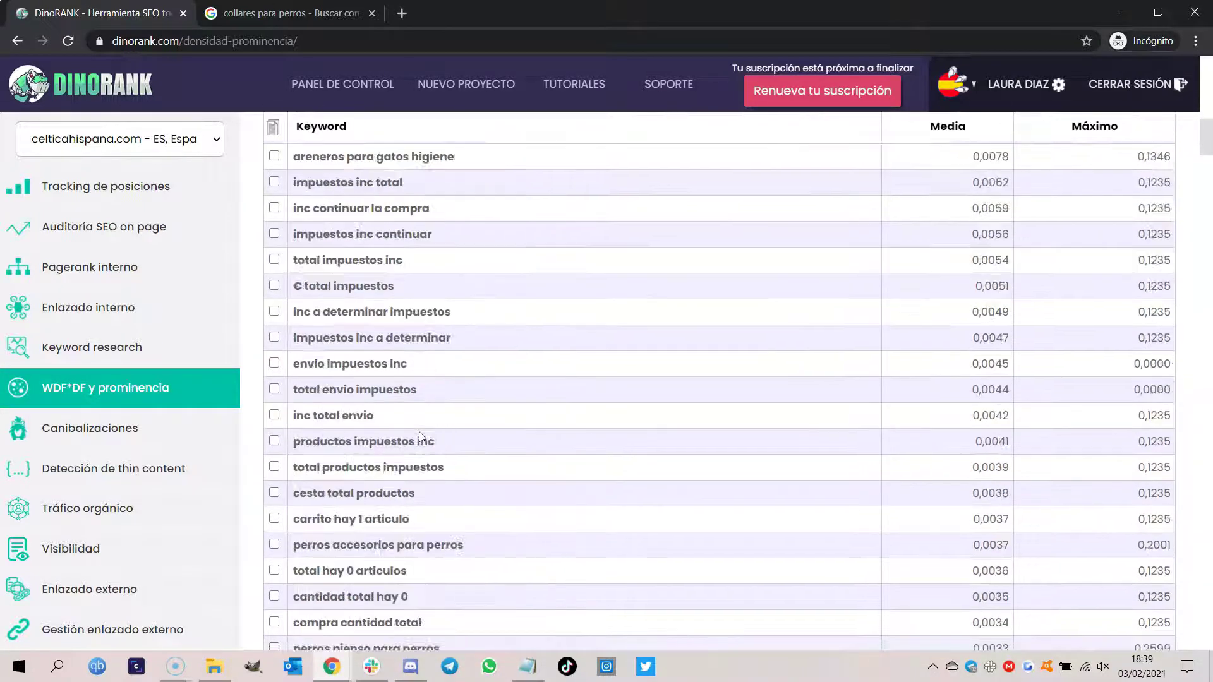
scroll(426, 435, "up", 6)
scroll(404, 438, "up", 2)
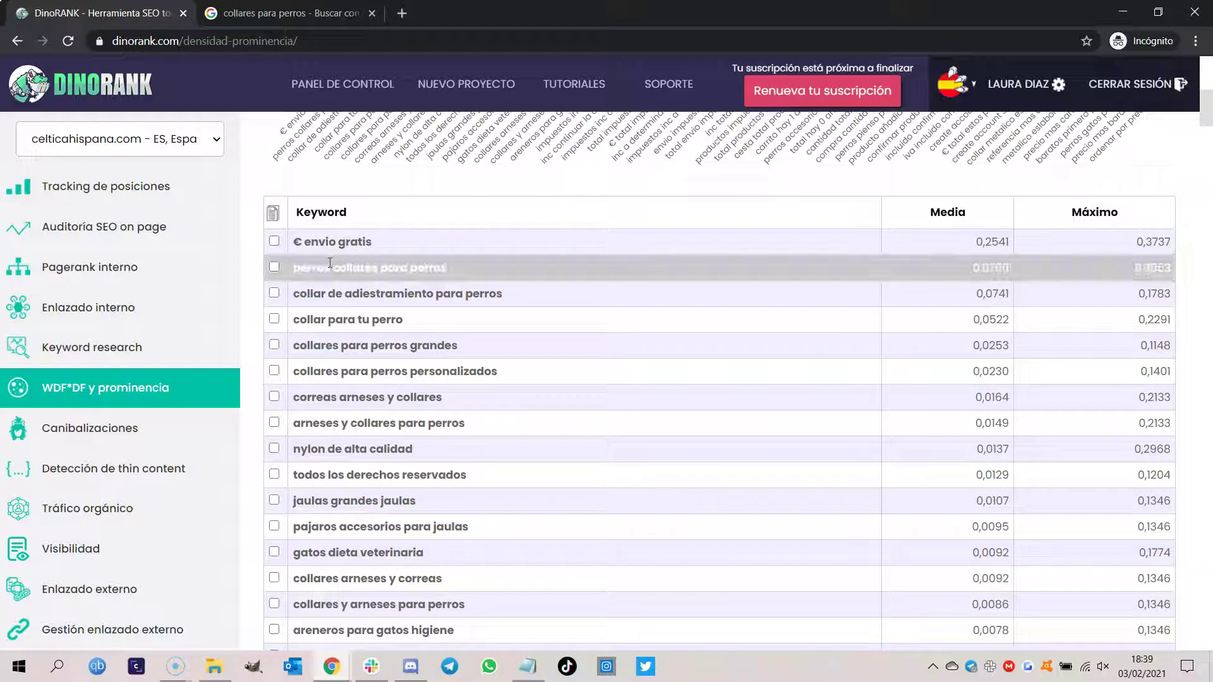
left_click(274, 267)
left_click(275, 293)
left_click(274, 319)
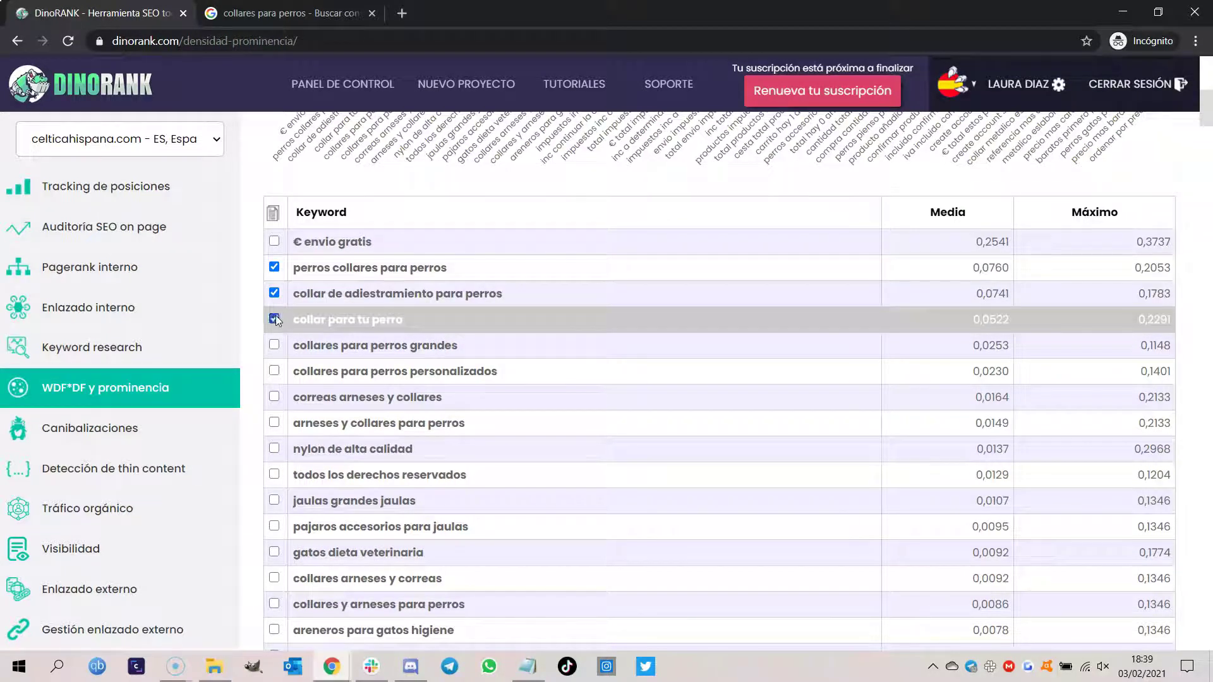
Add "collares para perros grandes", "collares para perros personalizados", "arneses y collares para perros" and "nylon de alta calidad" to the selected keywords.
left_click(274, 346)
left_click(275, 371)
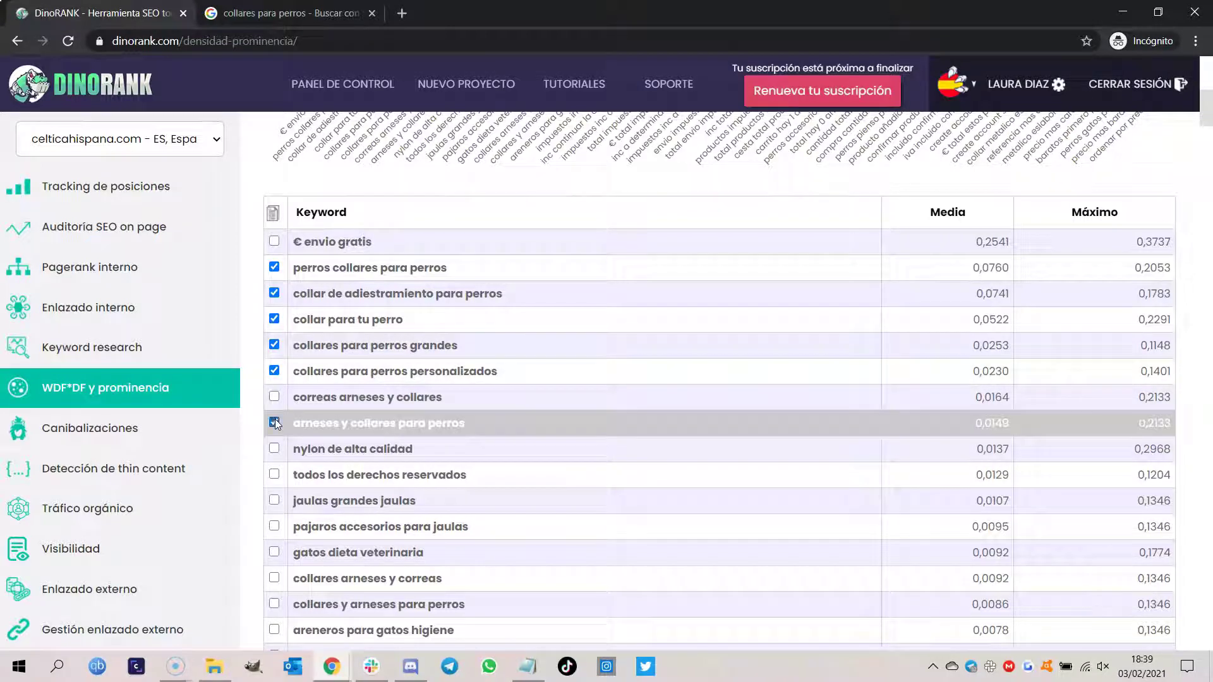
left_click(276, 448)
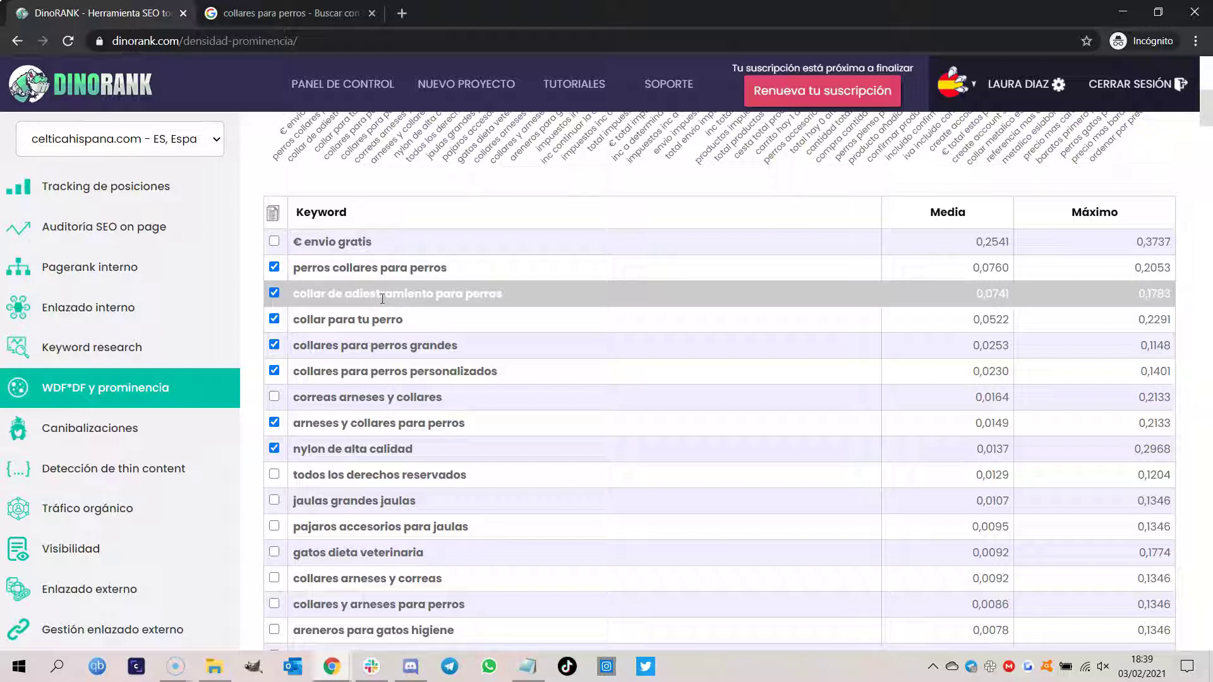
Copy the selected keywords to the clipboard and paste the list into a blank Notepad document.
left_click(273, 214)
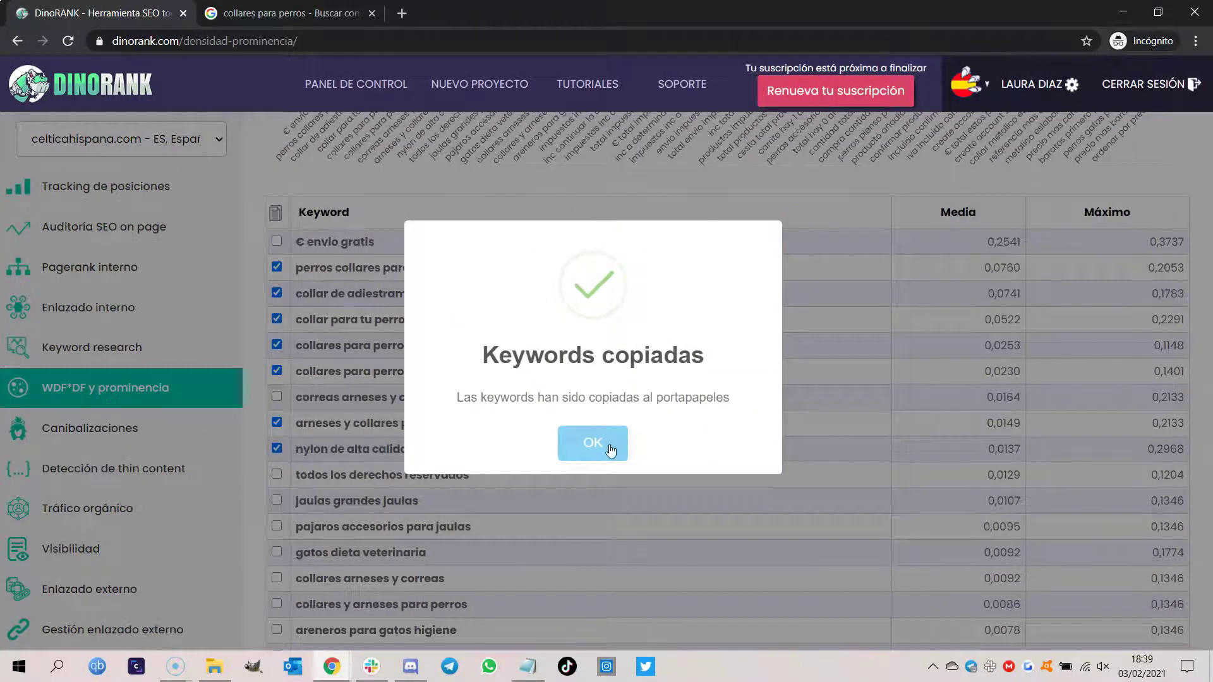
left_click(610, 446)
left_click(527, 667)
left_click_drag(777, 208, 589, 153)
type("perros collares para perros collar de adiestramiento para perros collar para tu perro collares para perros grandes collares para perros personalizados arneses y collares para perros nylon de alta calidad")
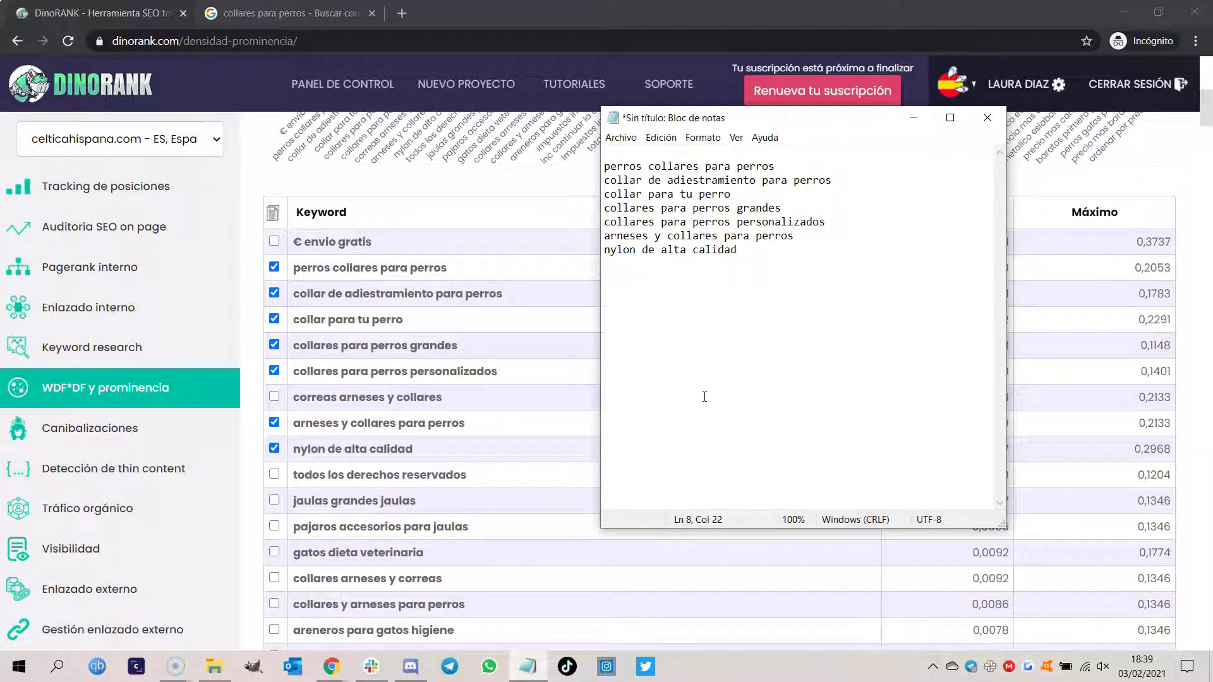
Switch back to DinoRANK and examine the title, prominence and heading structure of the Amazon.es result under Encabezados.
left_click(547, 195)
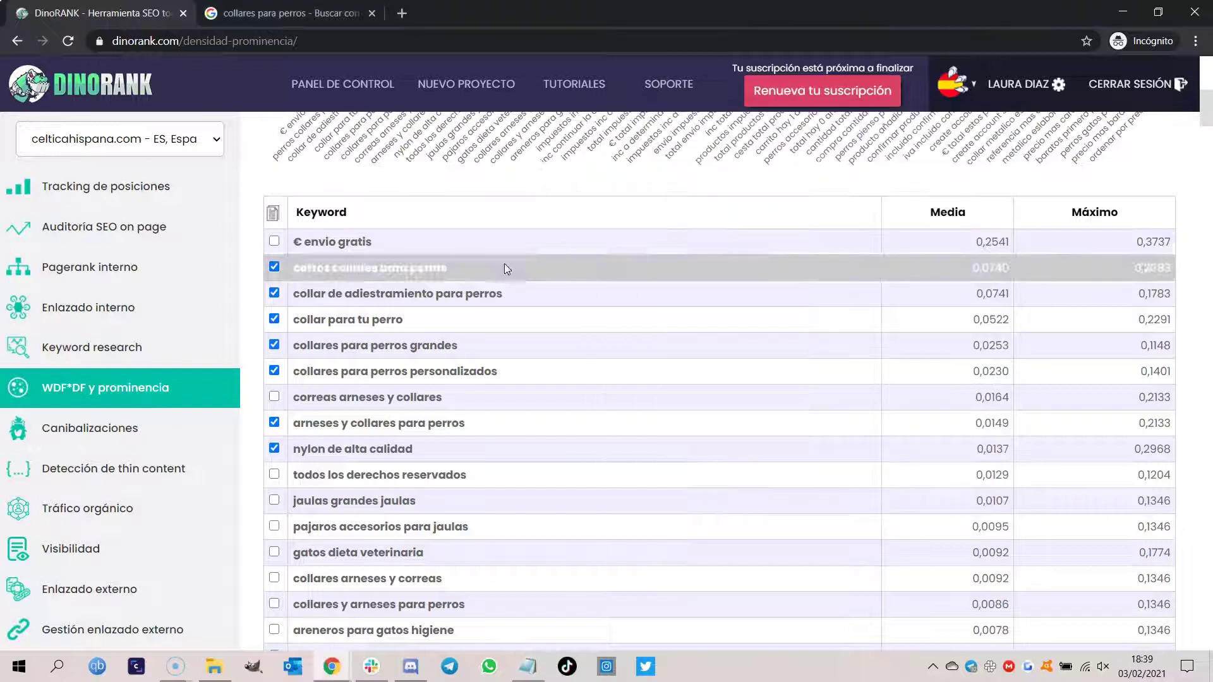
scroll(488, 346, "down", 6)
scroll(488, 353, "down", 20)
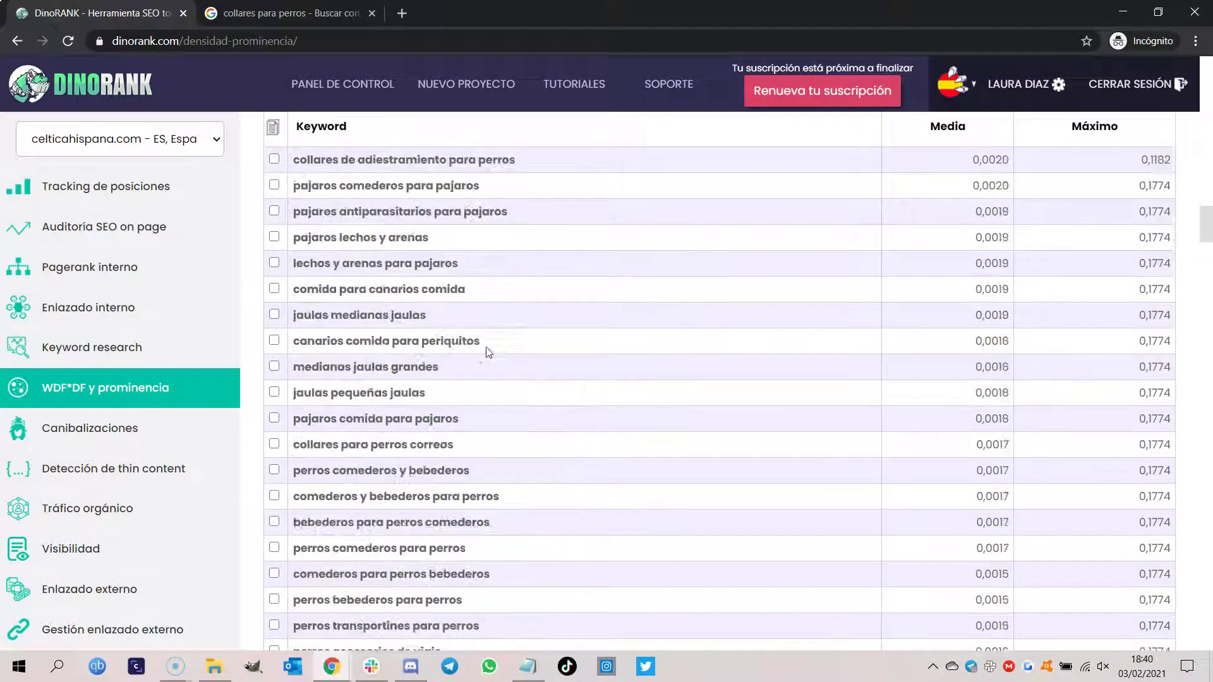
scroll(489, 346, "up", 5)
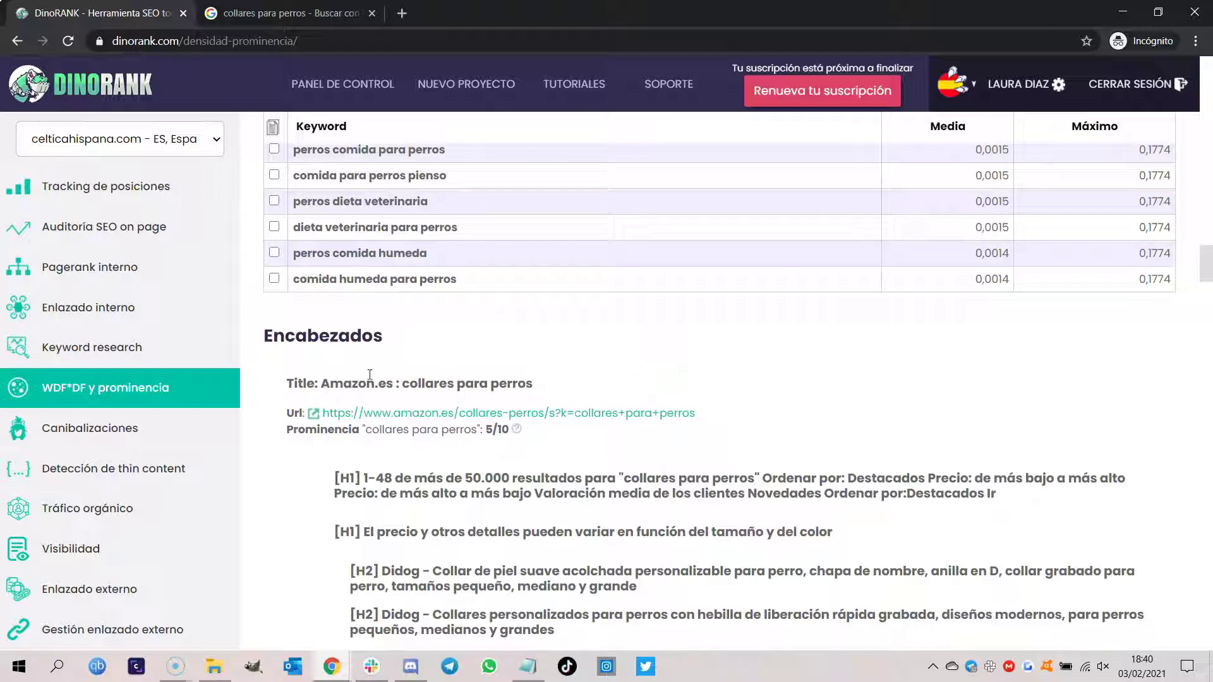
scroll(369, 379, "down", 1)
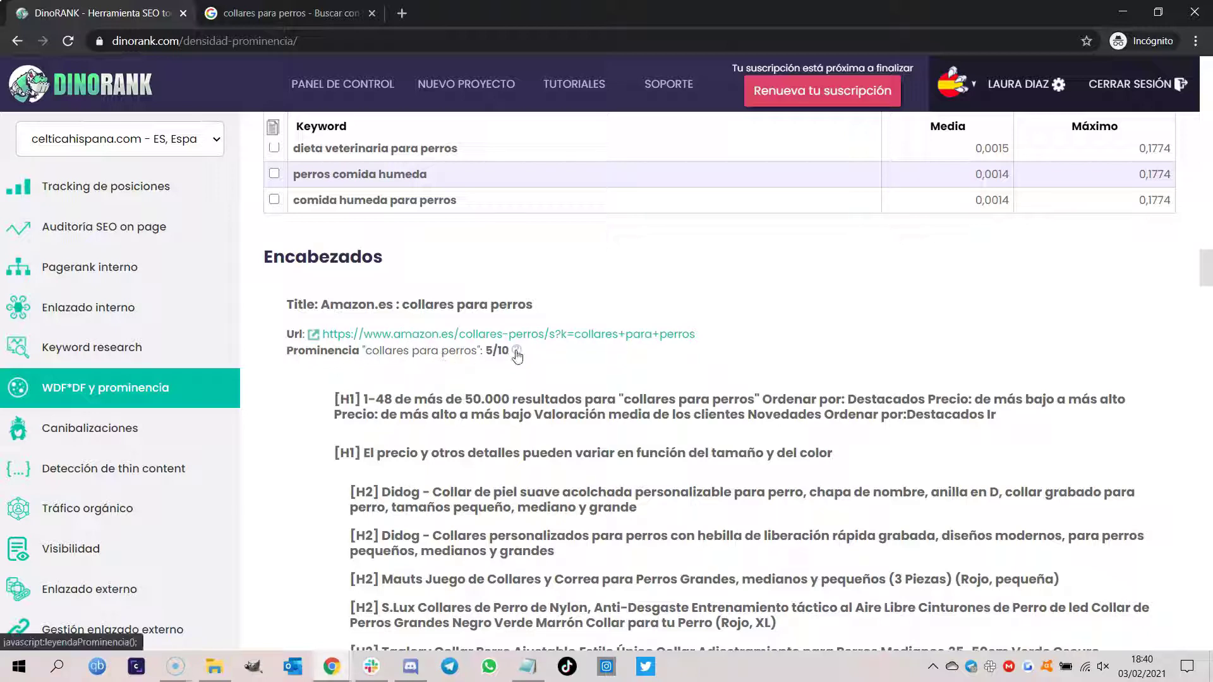
scroll(358, 390, "down", 2)
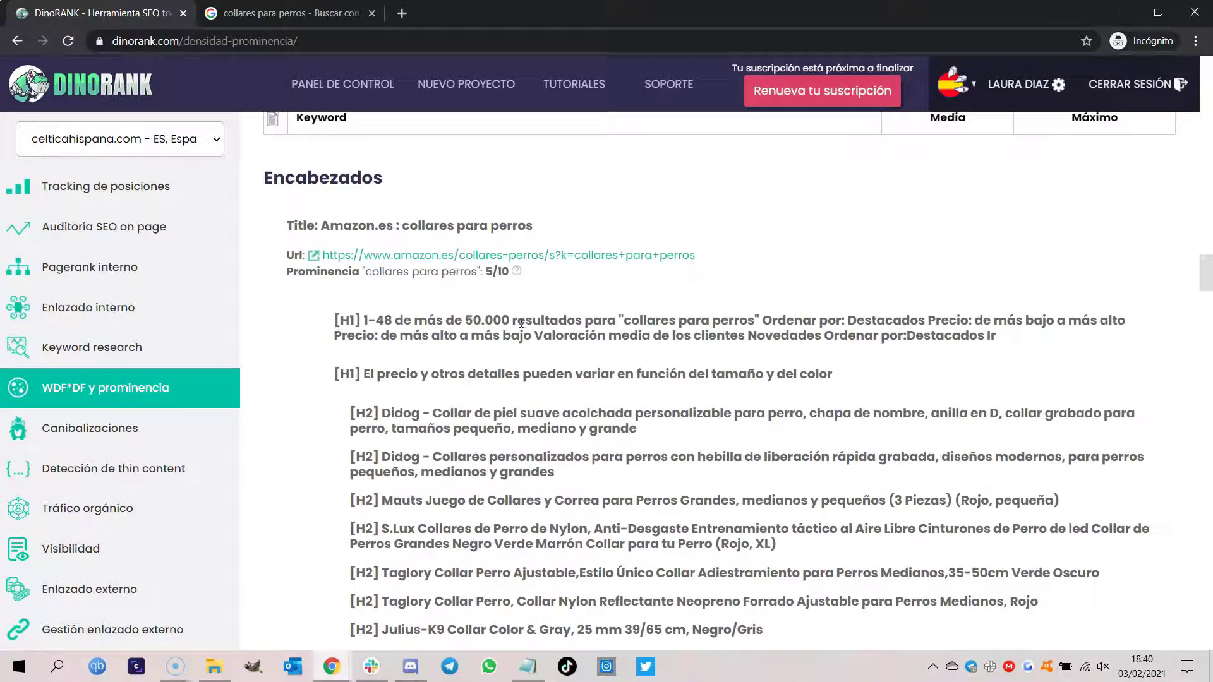
scroll(515, 334, "down", 1)
scroll(387, 326, "down", 1)
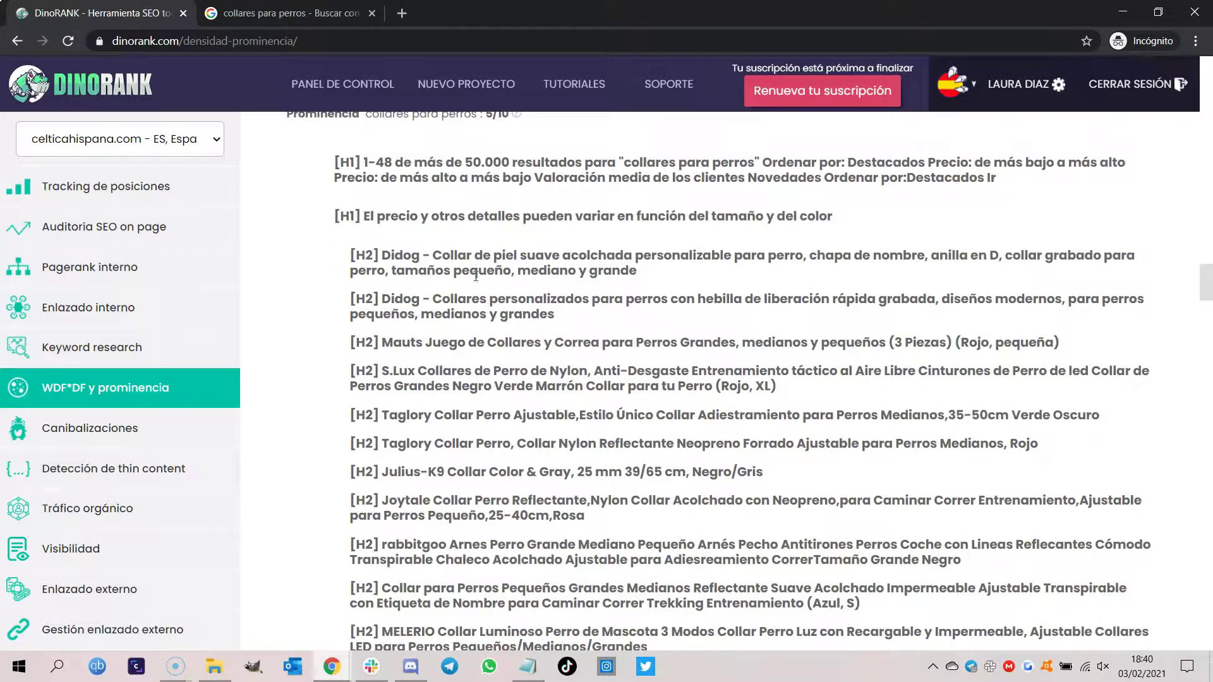
scroll(476, 277, "down", 7)
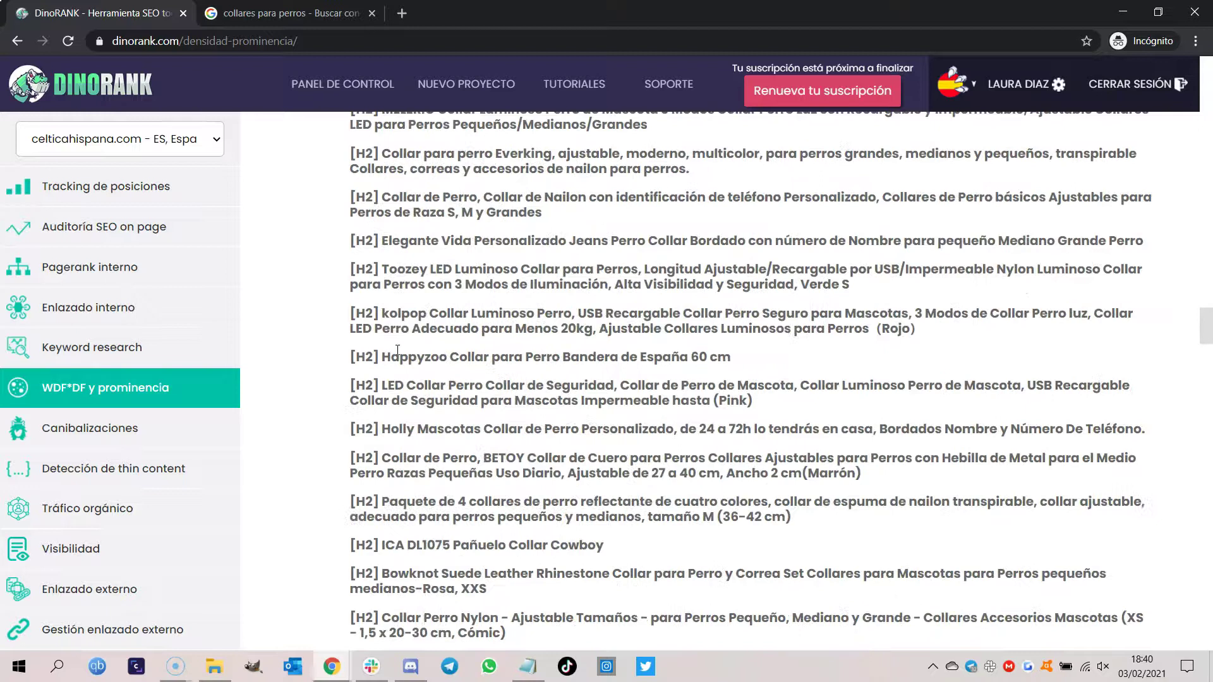
scroll(386, 329, "down", 7)
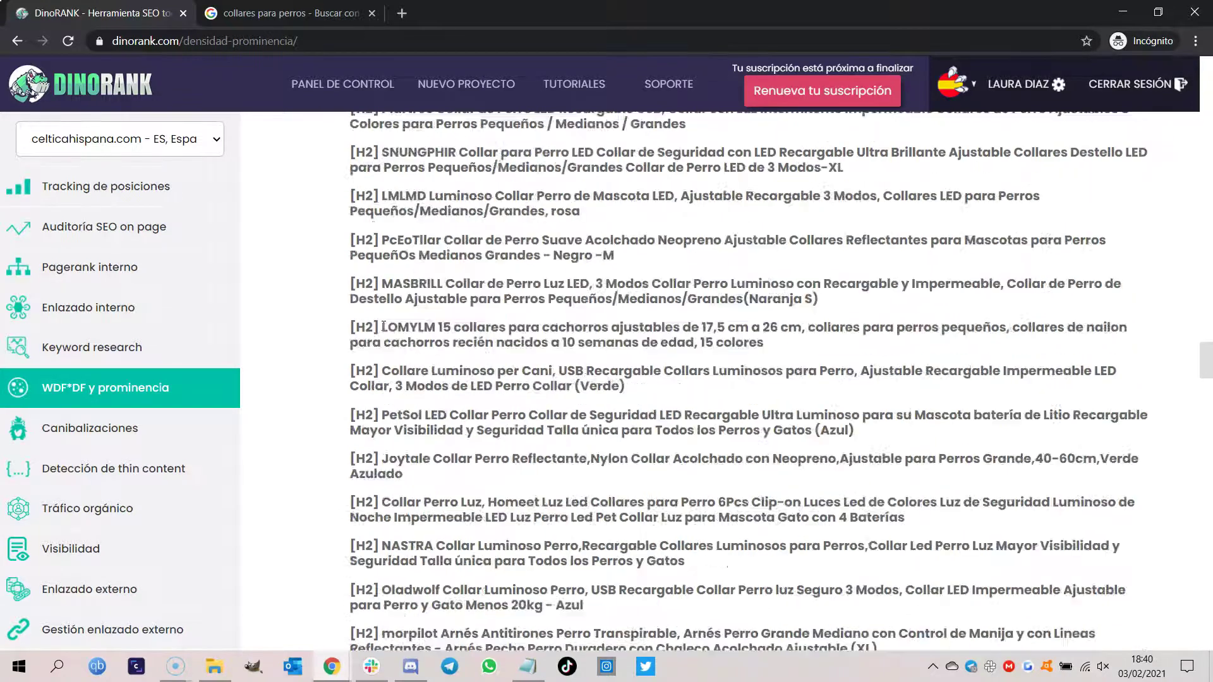
scroll(384, 326, "down", 10)
scroll(362, 333, "up", 2)
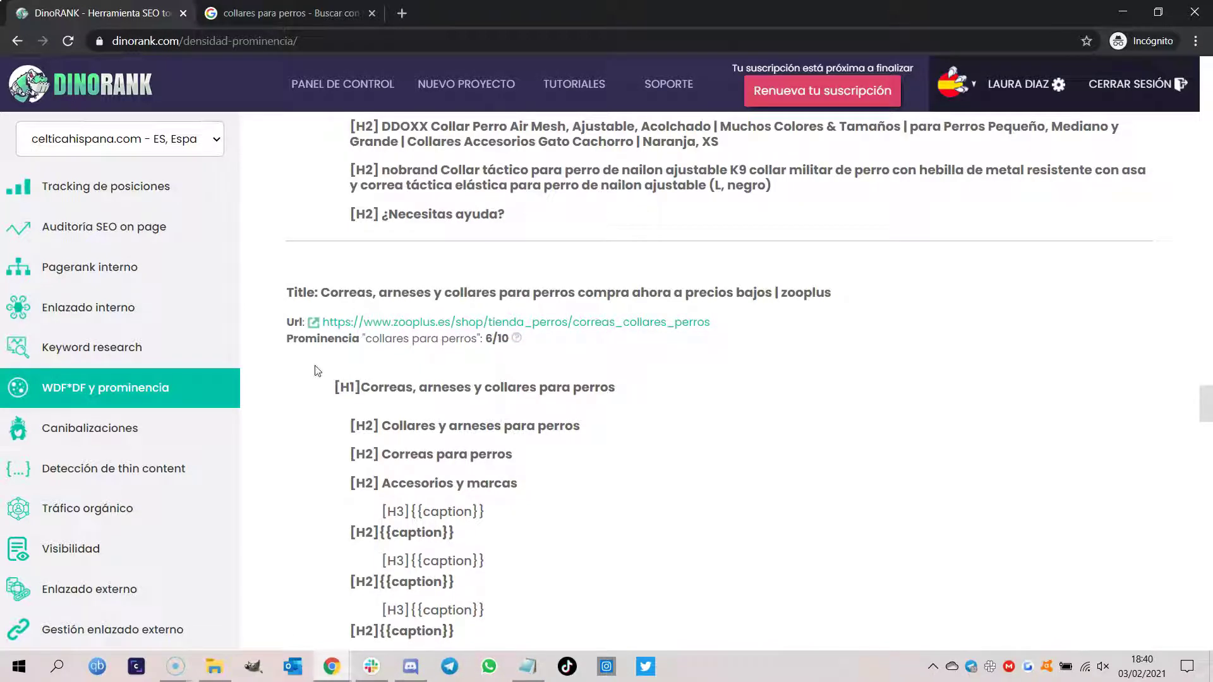
Examine the heading structures and prominence of the zooplus, Brott Barcelona, collares-perros.es and Kiwoko results.
scroll(315, 372, "down", 2)
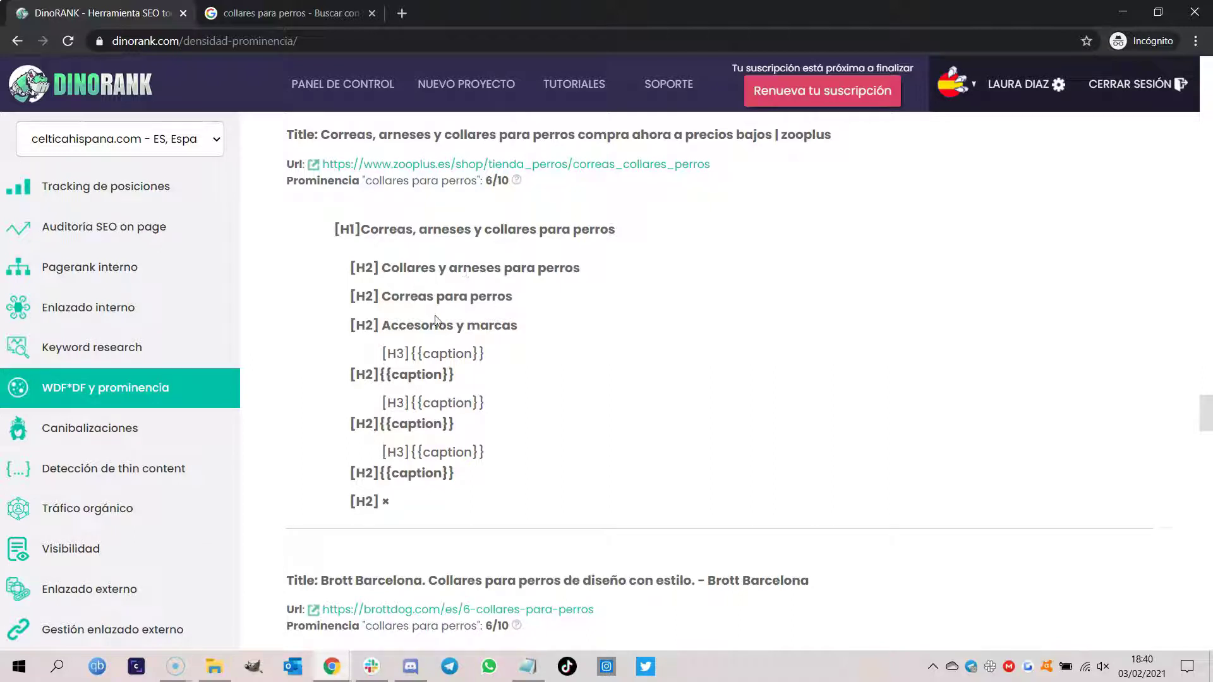
scroll(460, 327, "down", 6)
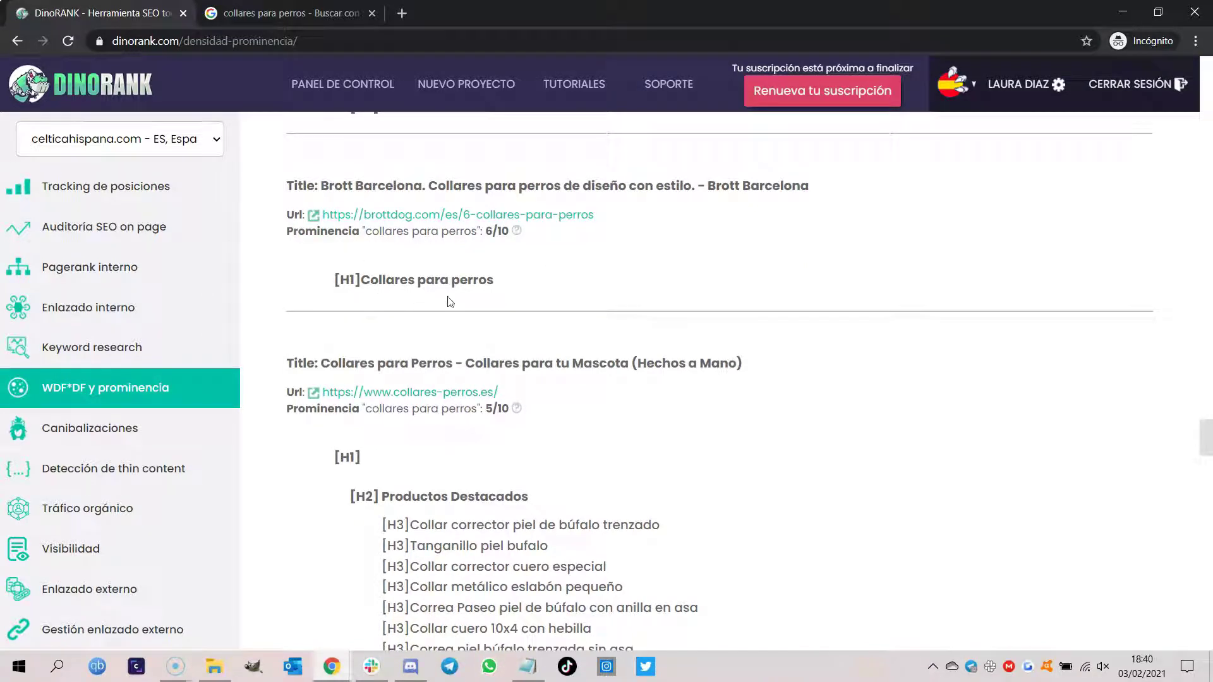
scroll(288, 320, "down", 3)
scroll(464, 235, "up", 3)
scroll(274, 316, "down", 1)
scroll(307, 318, "down", 1)
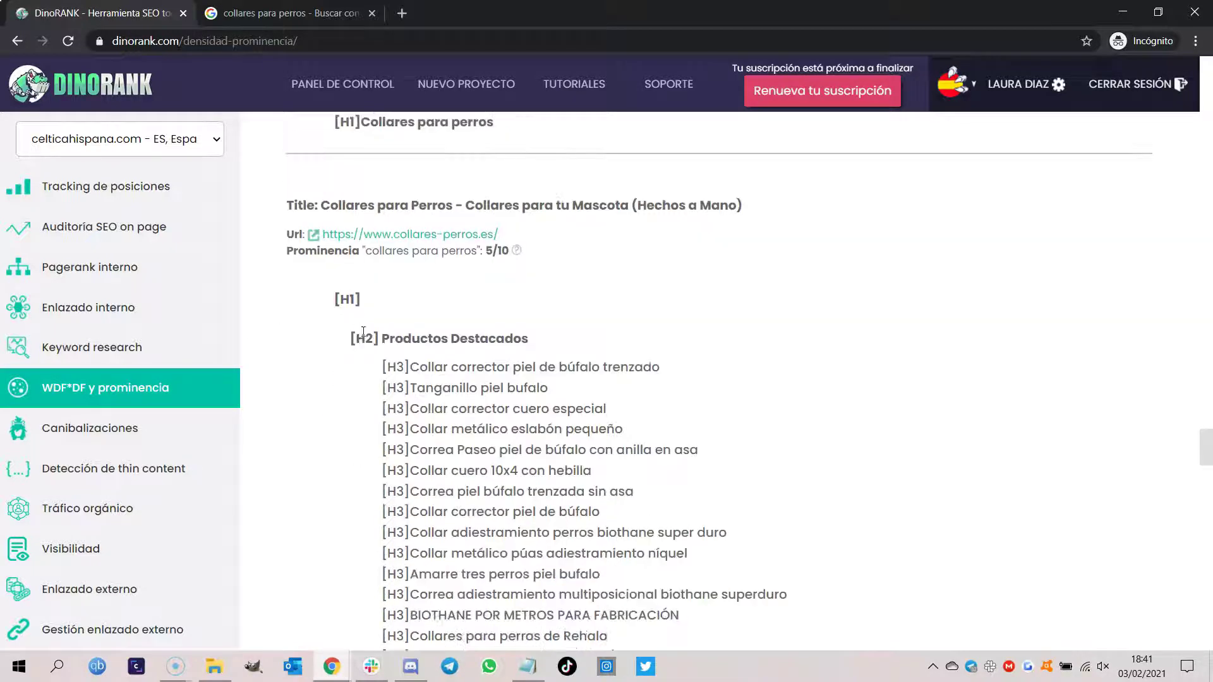
scroll(487, 248, "down", 1)
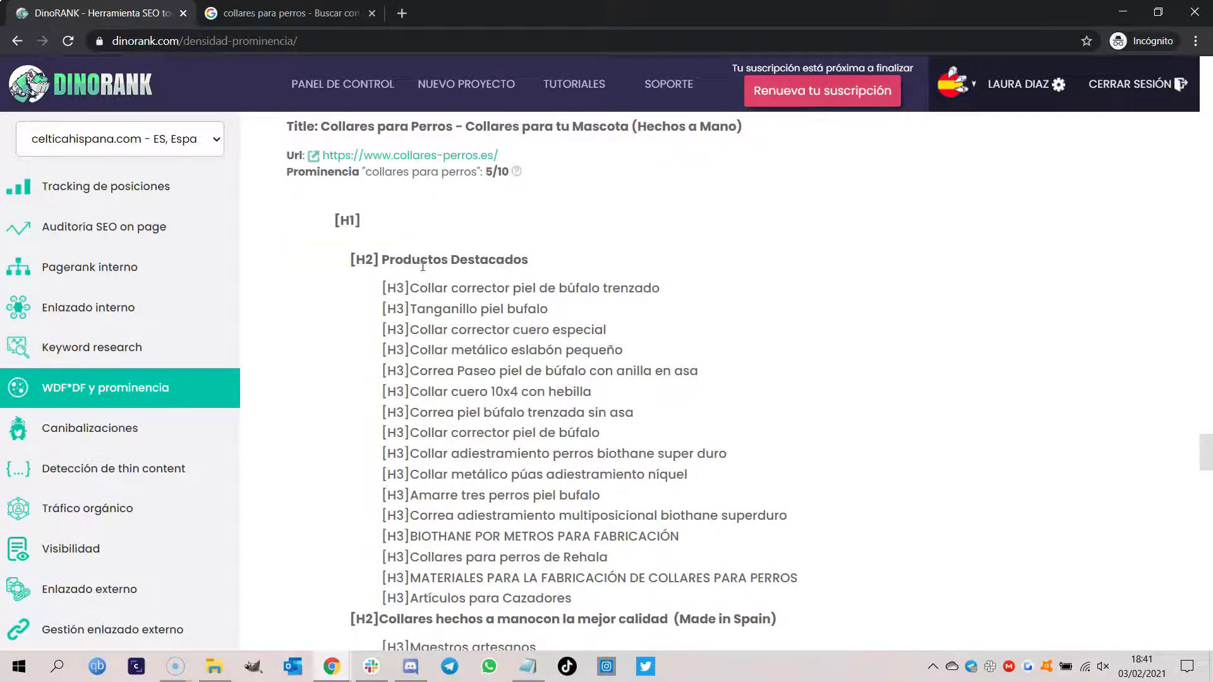
scroll(422, 266, "down", 1)
scroll(365, 396, "down", 9)
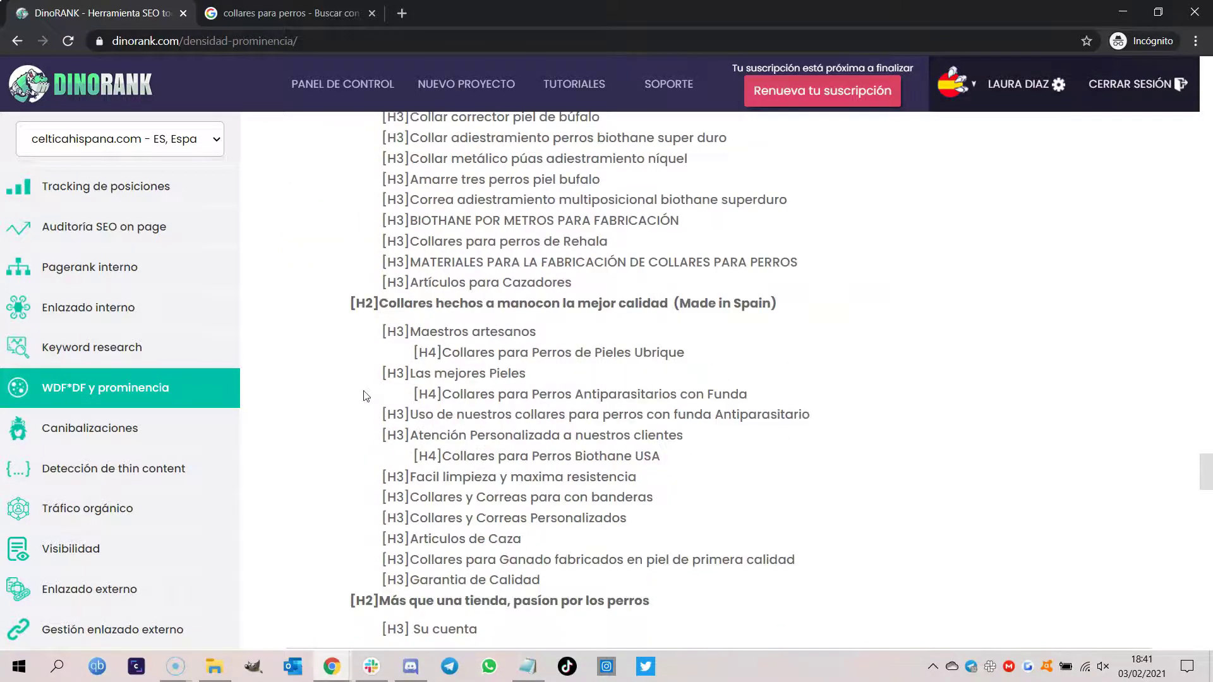
scroll(314, 407, "down", 2)
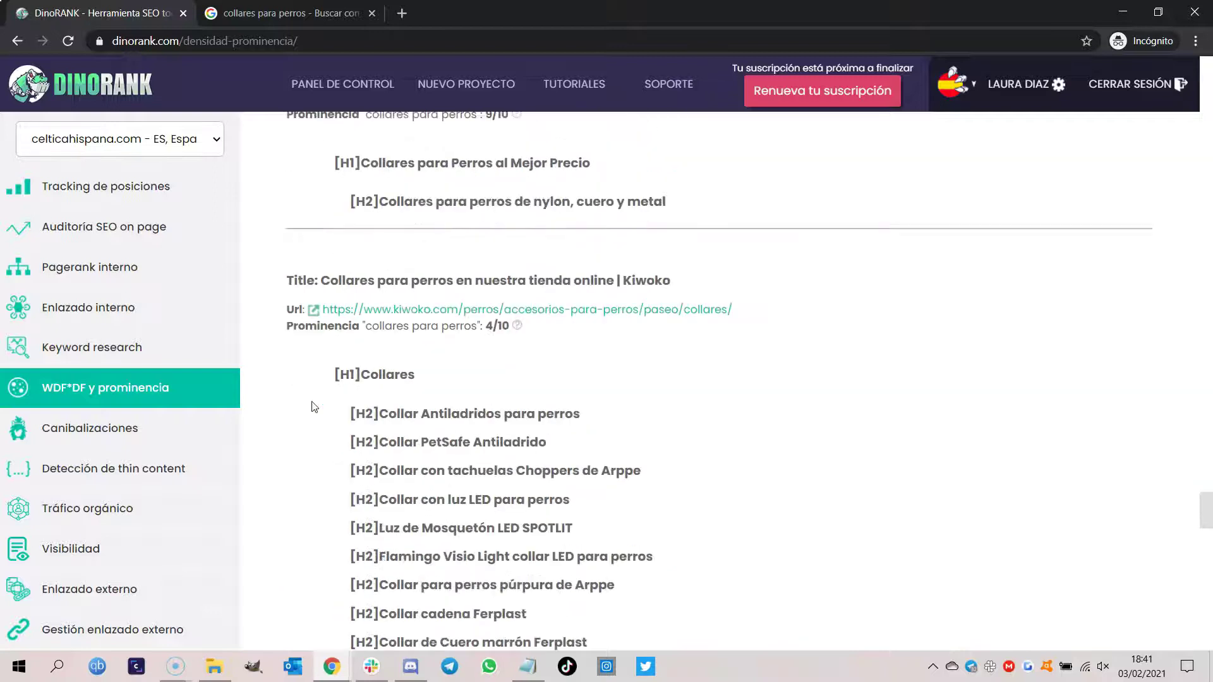
Examine the heading structures and prominence of the Kiwoko, Todoanimal and Mascoteros results, and return to the analysis summary.
scroll(315, 407, "down", 1)
scroll(323, 392, "down", 1)
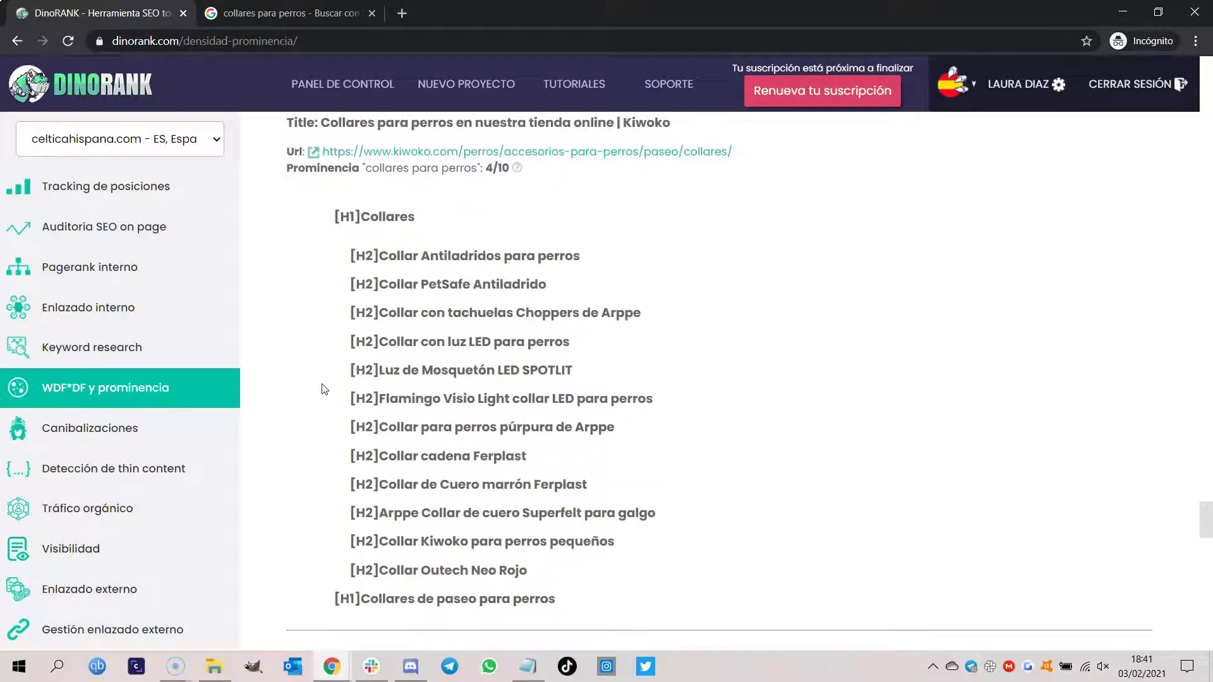
scroll(324, 389, "down", 7)
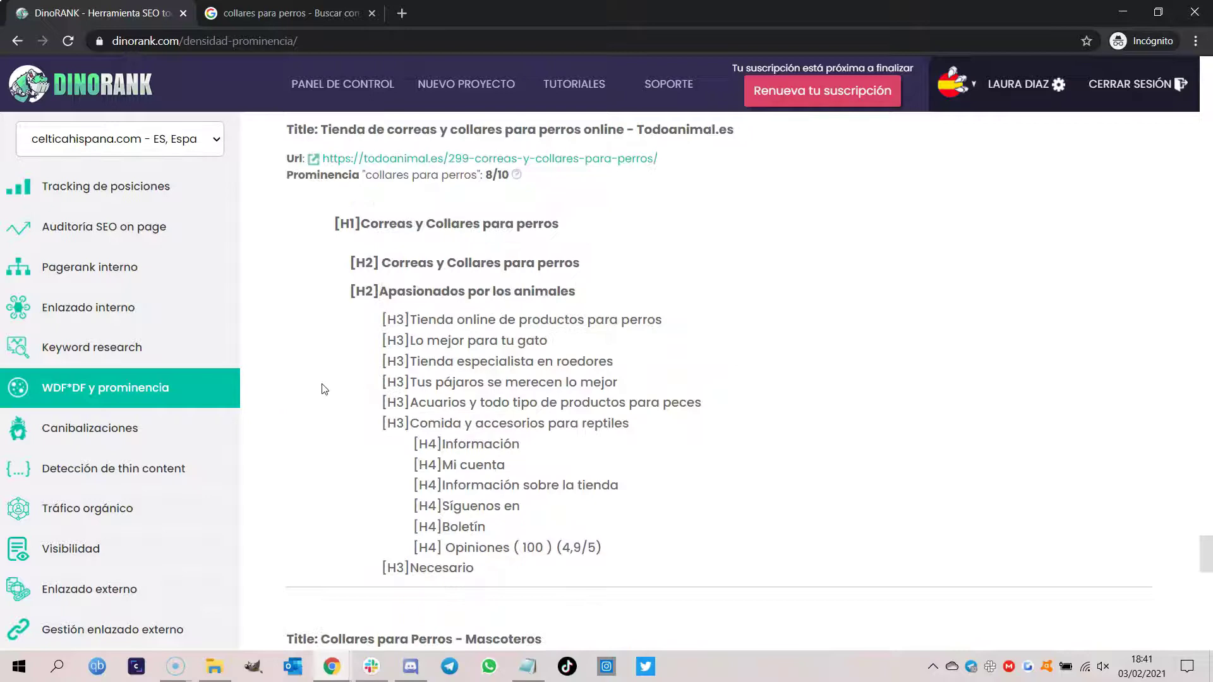
scroll(324, 389, "down", 20)
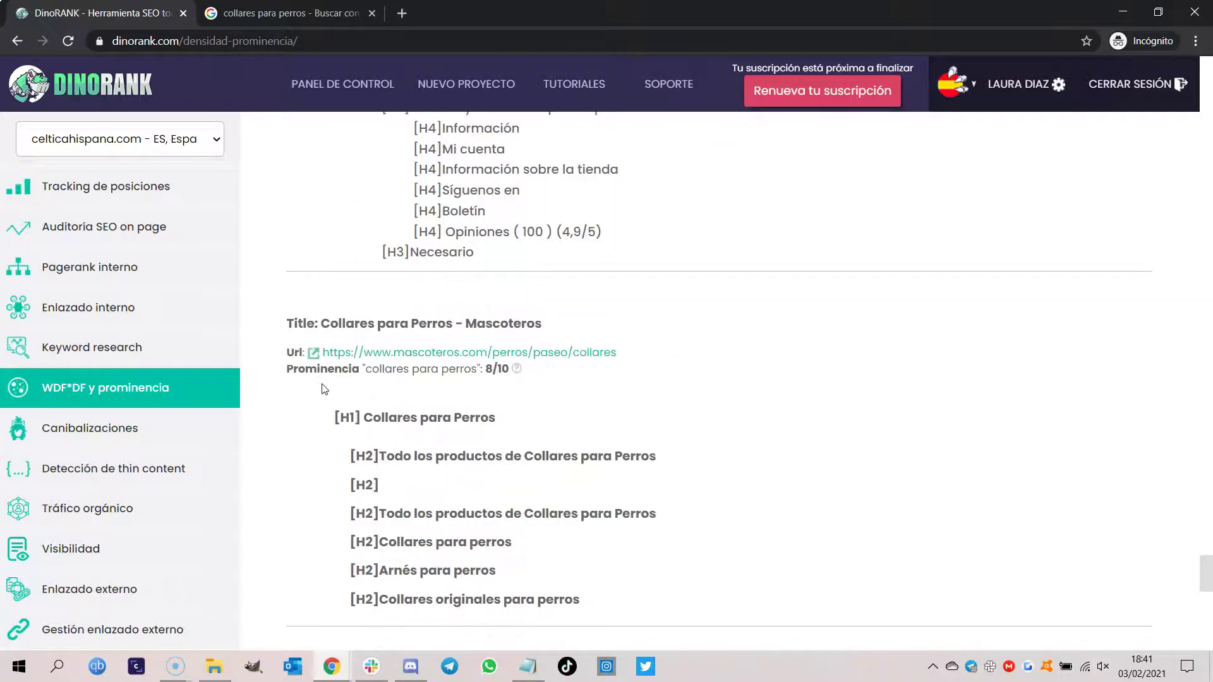
scroll(325, 390, "up", 20)
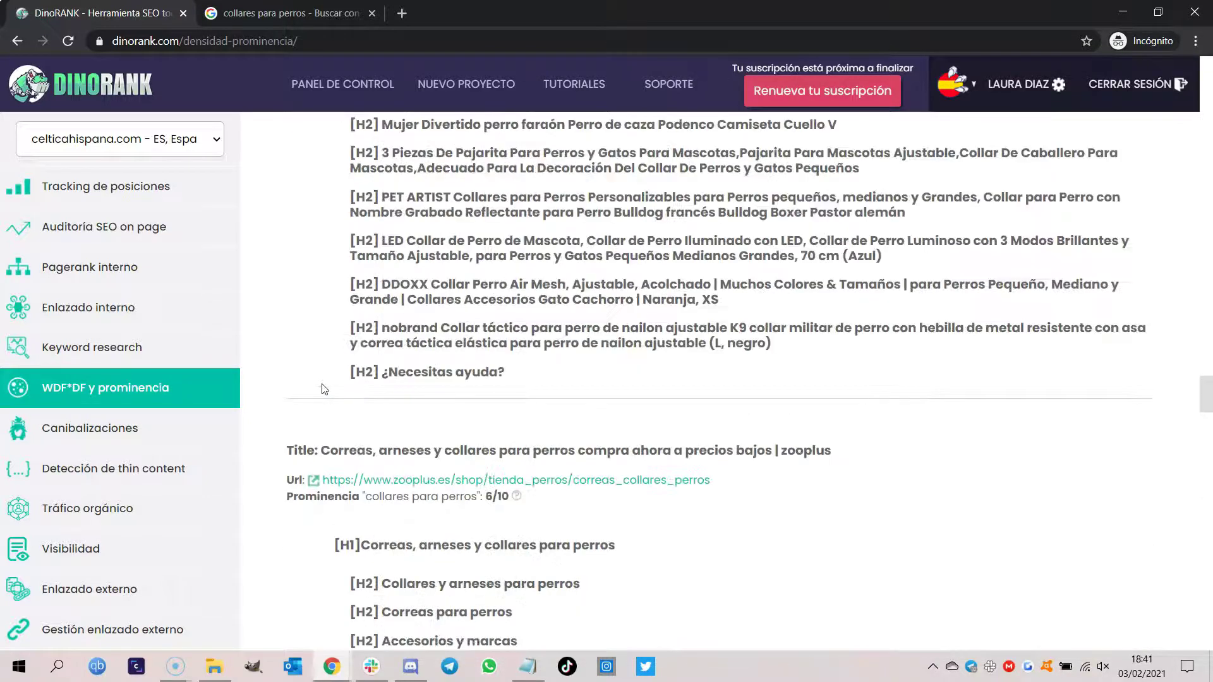
scroll(324, 390, "up", 20)
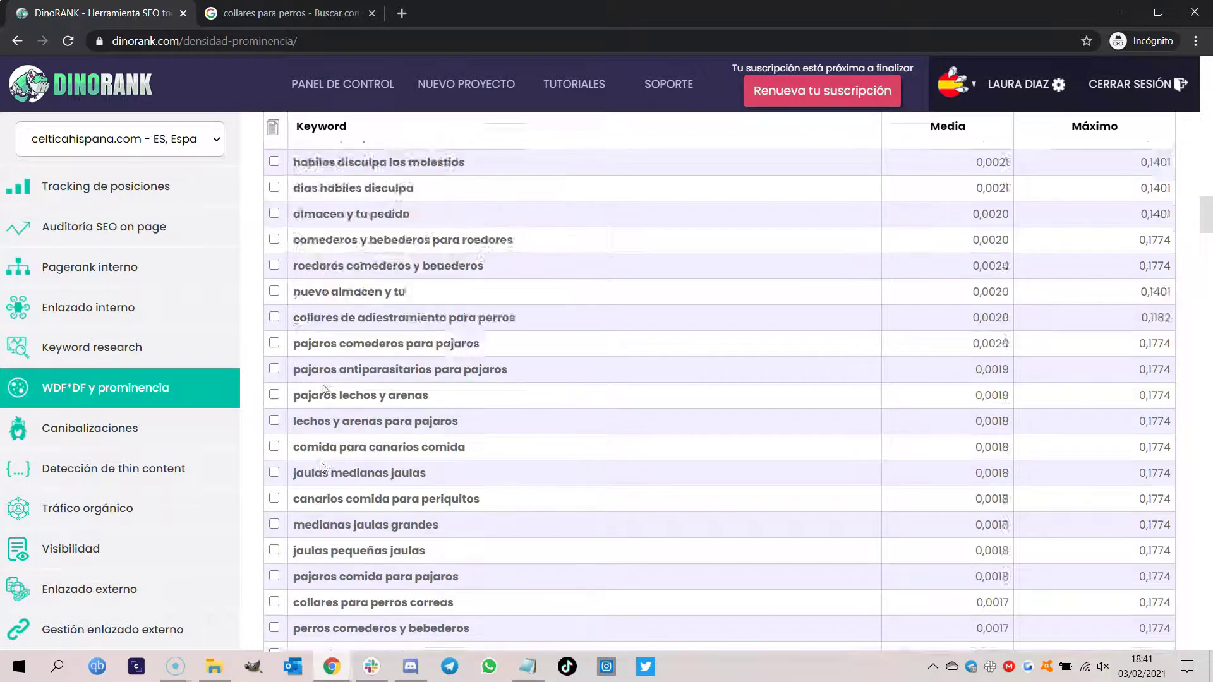
scroll(324, 390, "up", 10)
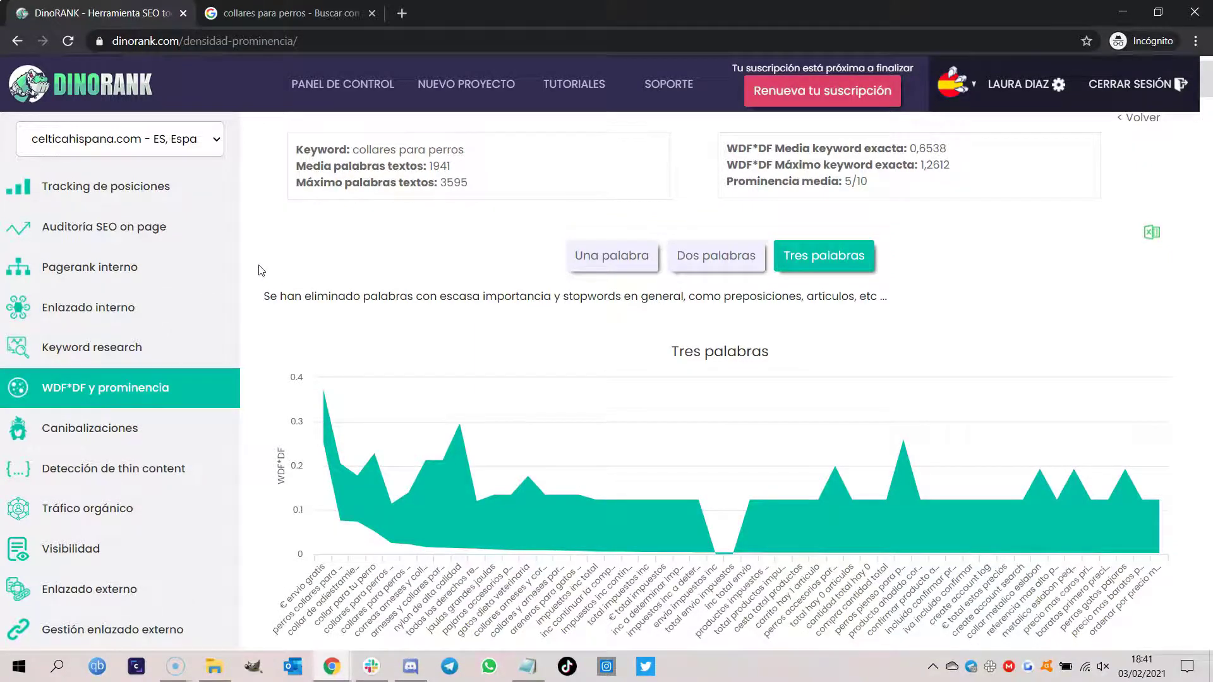
scroll(261, 271, "up", 1)
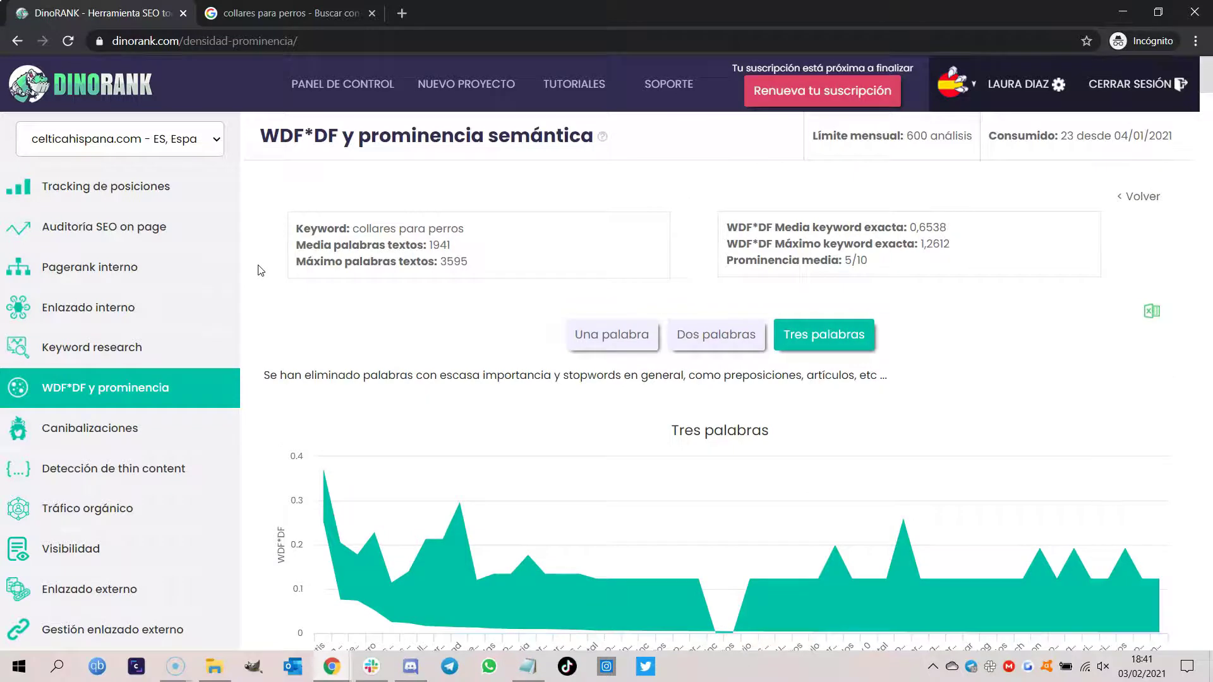
Switch to the Google results for "collares para perros" and copy the link address of the zooplus.es result.
key("ctrl+Tab")
right_click(316, 334)
left_click(392, 430)
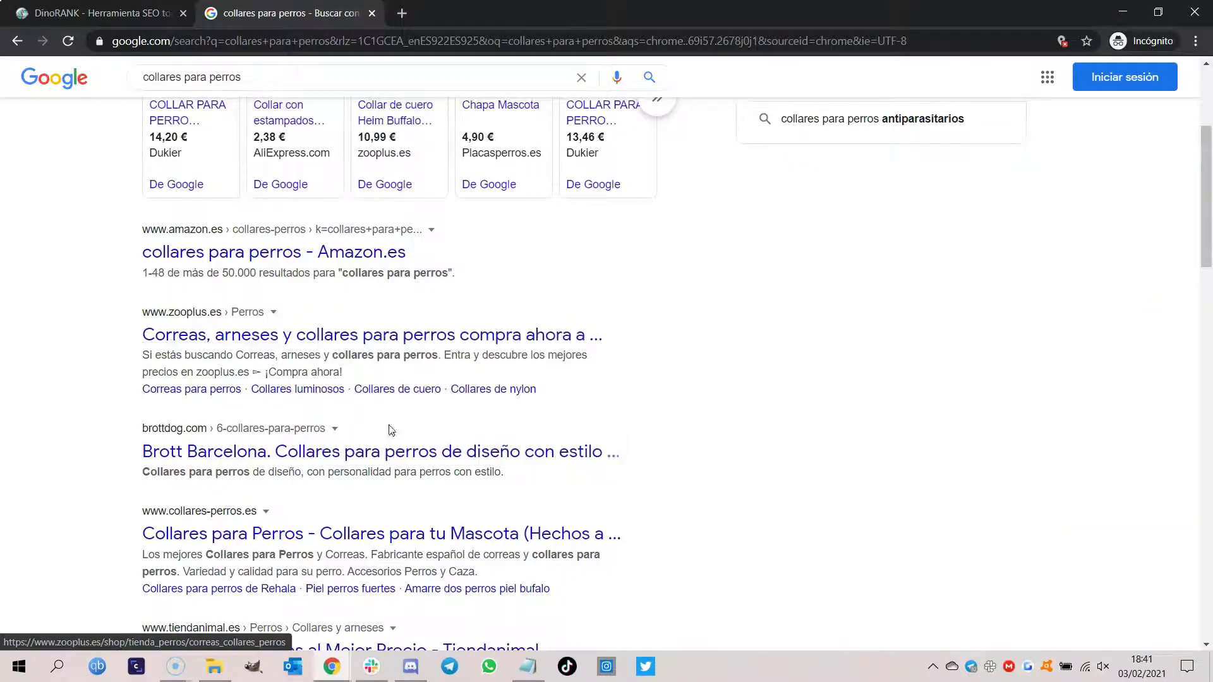
key("ctrl+Tab")
left_click(538, 396)
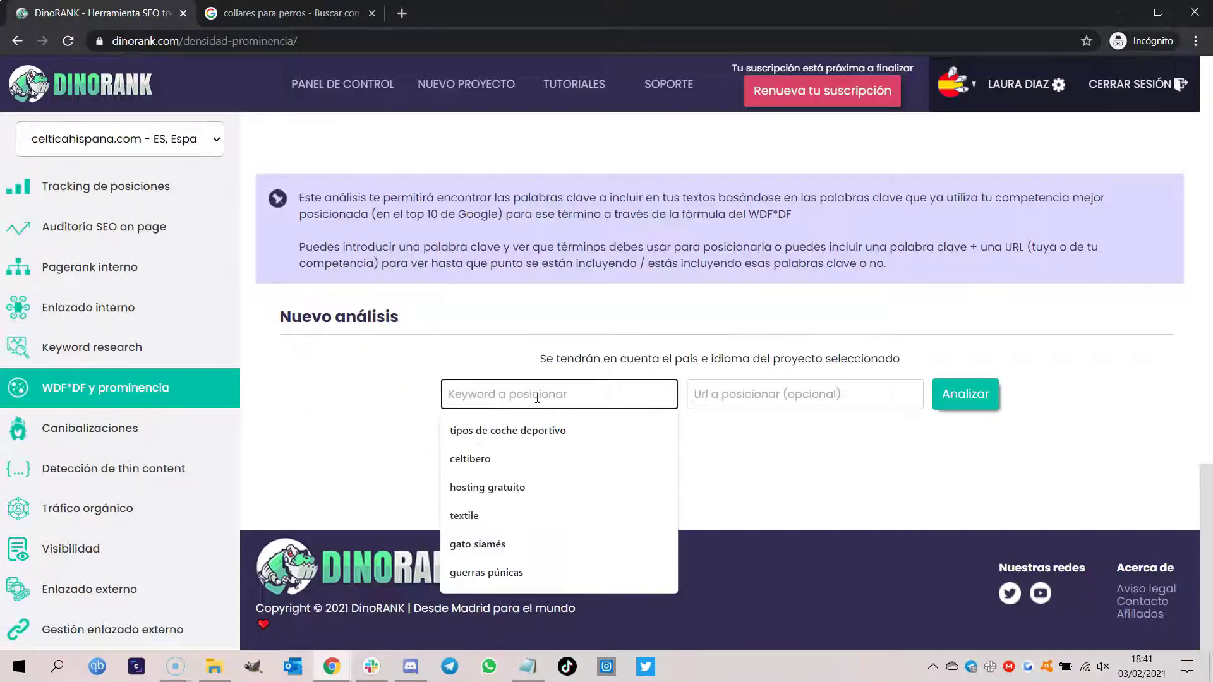
type("collares para perros")
left_click(712, 393)
type("https://www.zooplus.es/shop/tienda_perros/collares_collares_perros")
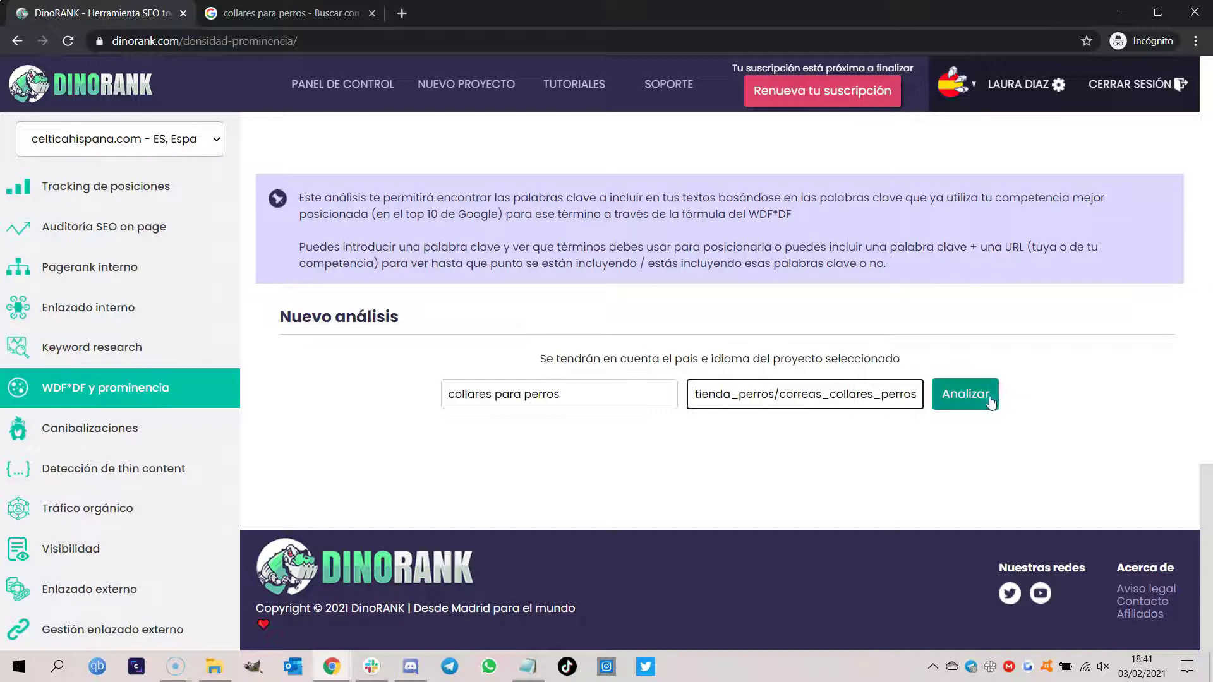
left_click(987, 395)
left_click(640, 391)
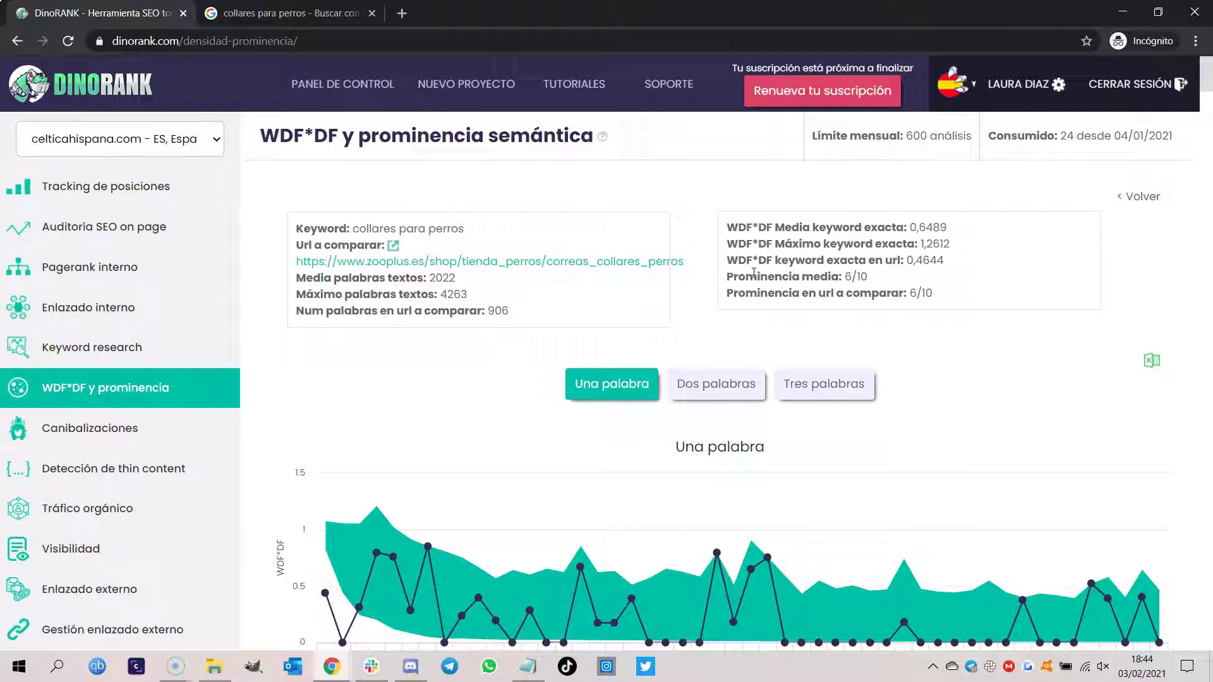
Compare the zooplus URL's WDF*DF line with the competitors' range in the Una palabra, Dos palabras and Tres palabras charts.
scroll(465, 379, "down", 1)
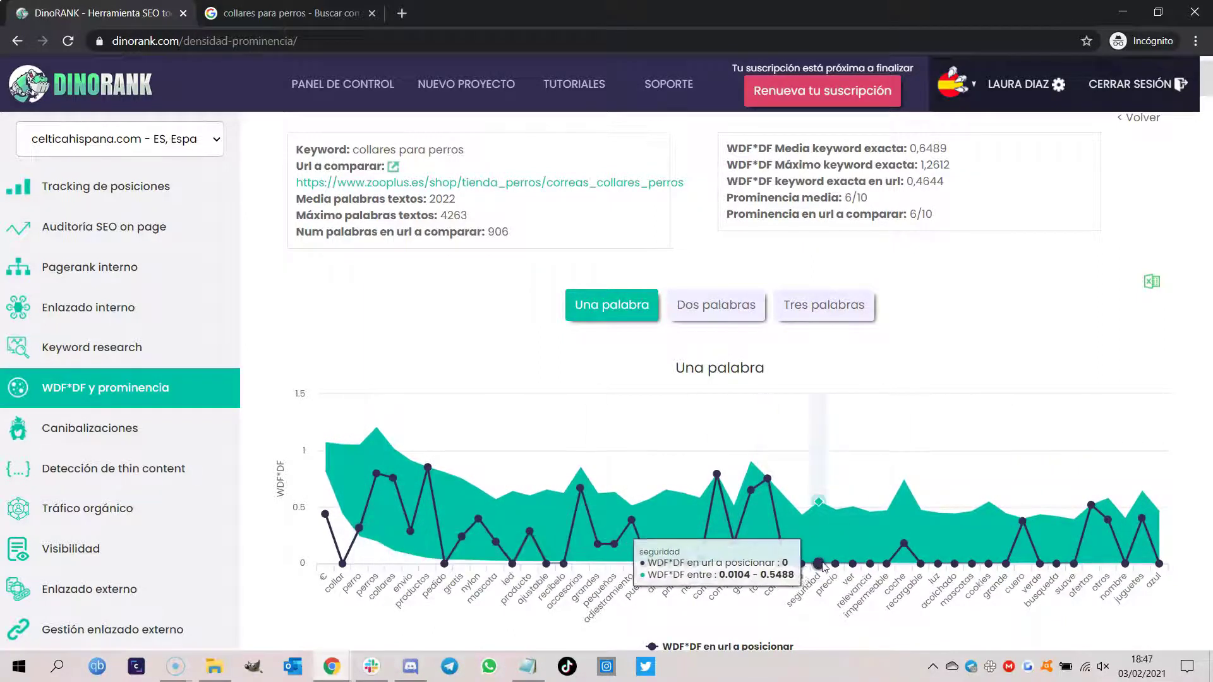
left_click(697, 312)
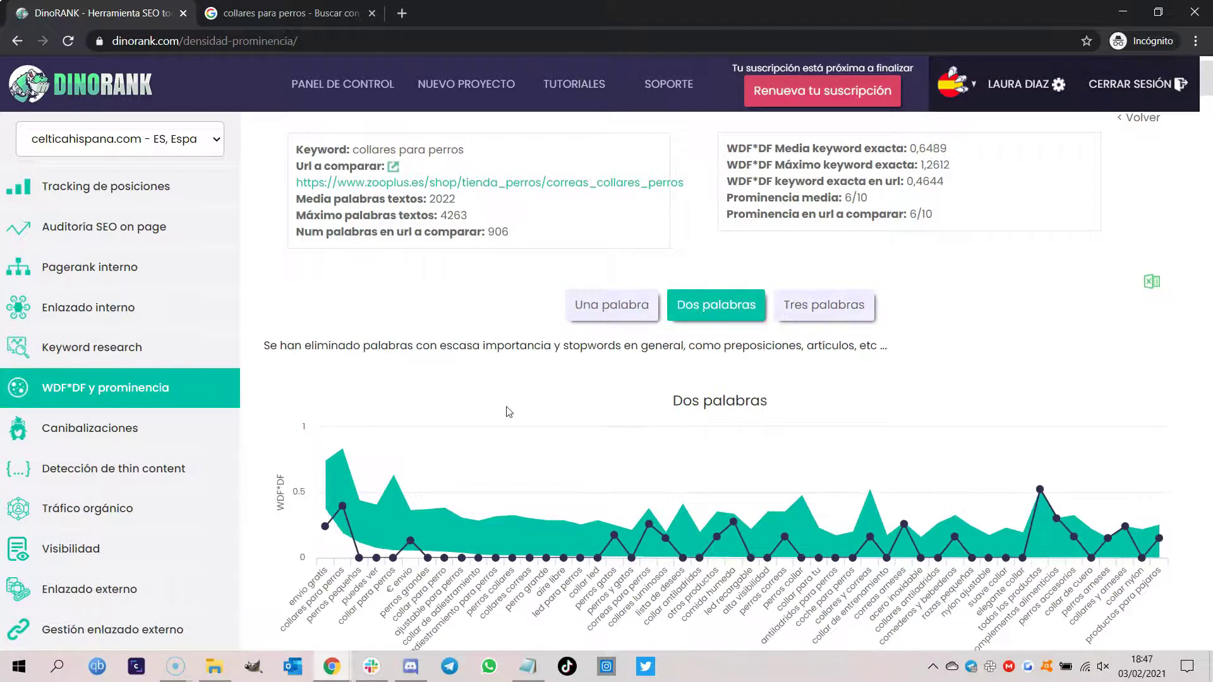
scroll(509, 412, "down", 1)
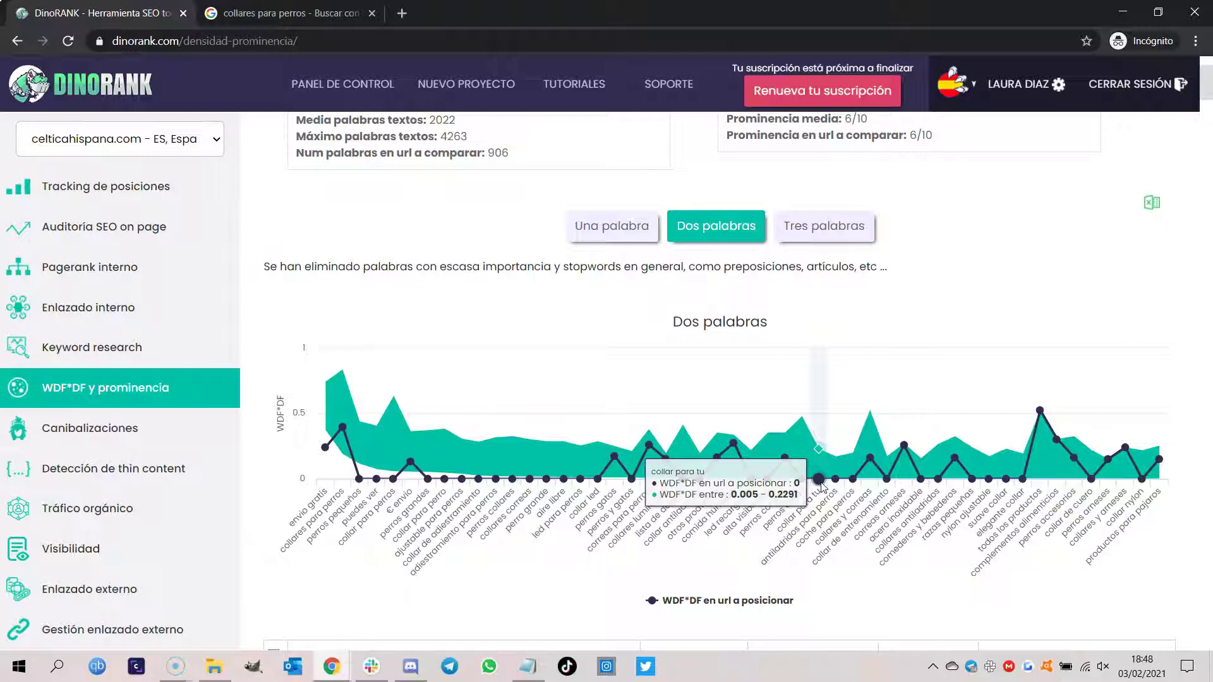
left_click(835, 234)
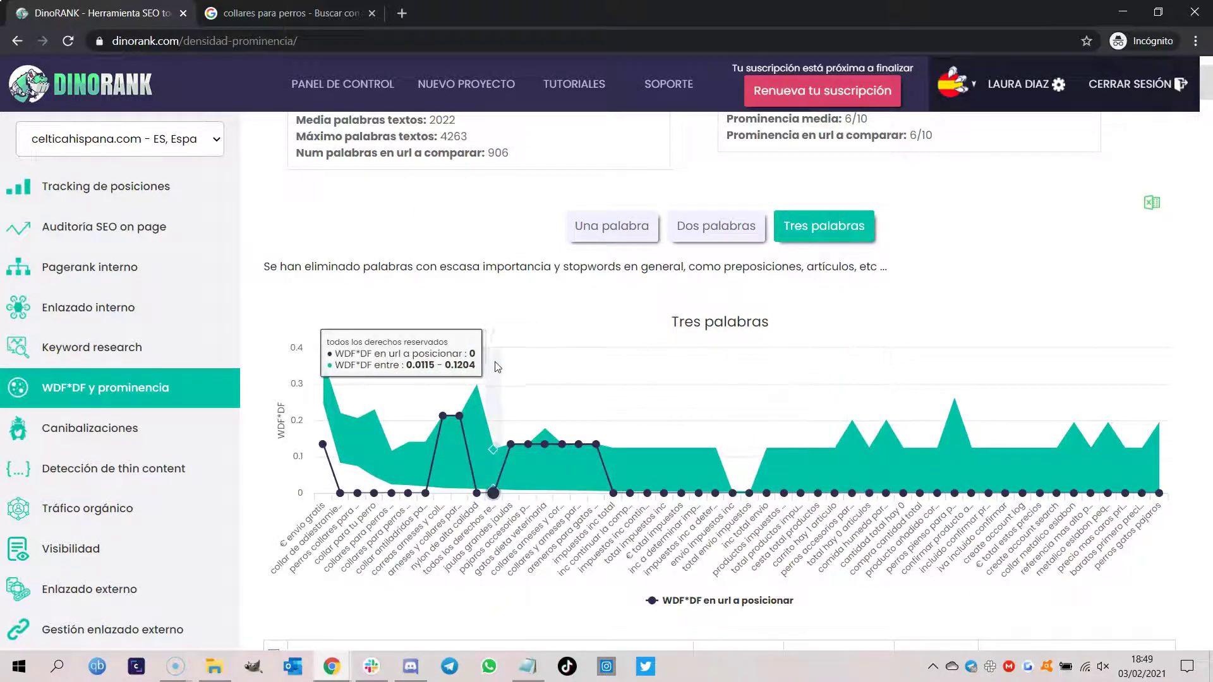
Select "collar de adiestramiento para perros", "collares para perros grandes" and "collares para perros personalizados" in the three-word keyword table.
scroll(500, 355, "down", 4)
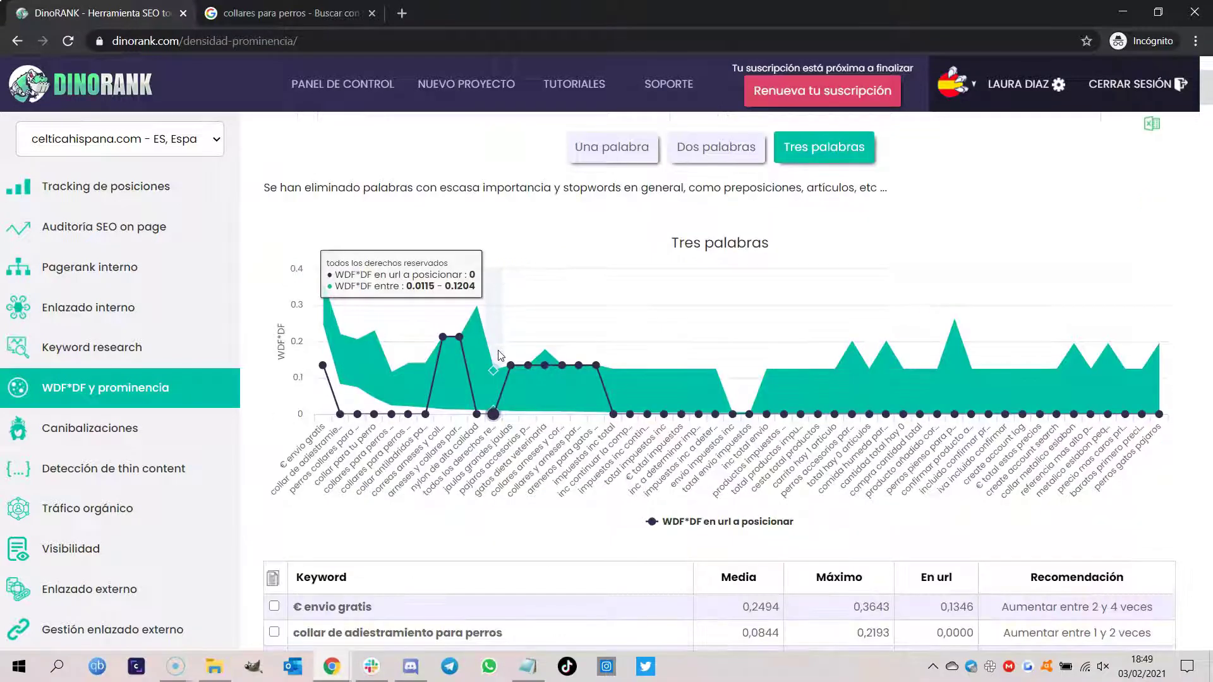
scroll(265, 371, "down", 1)
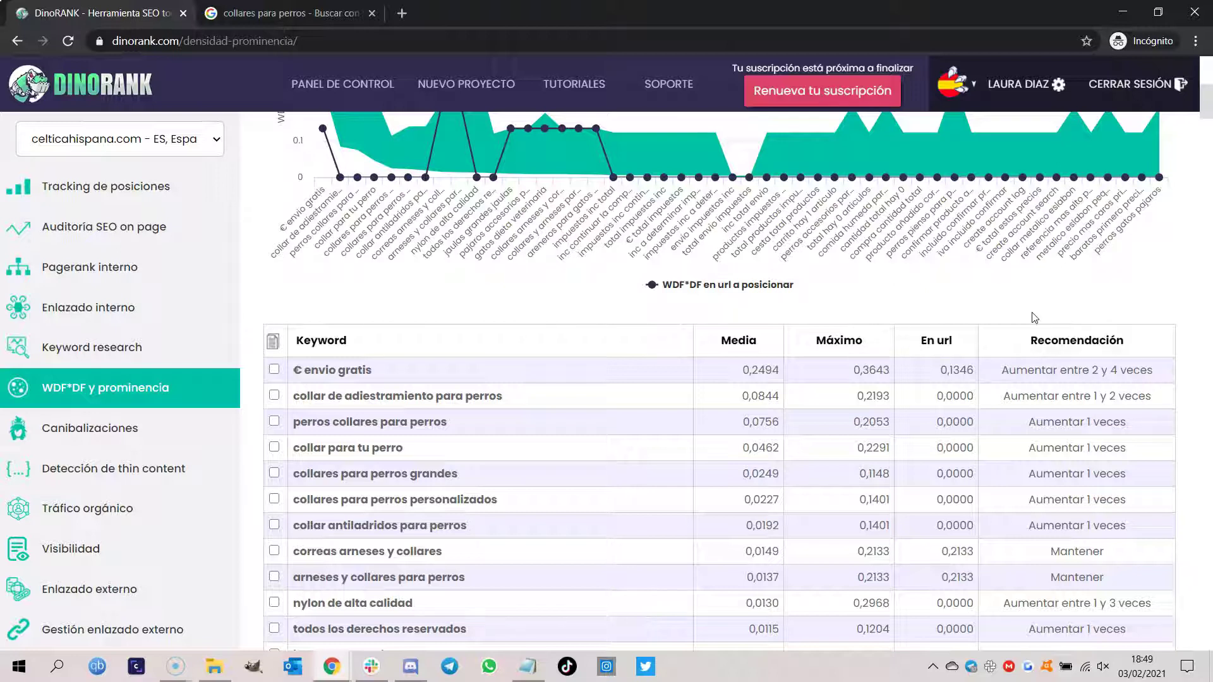
scroll(1033, 316, "down", 1)
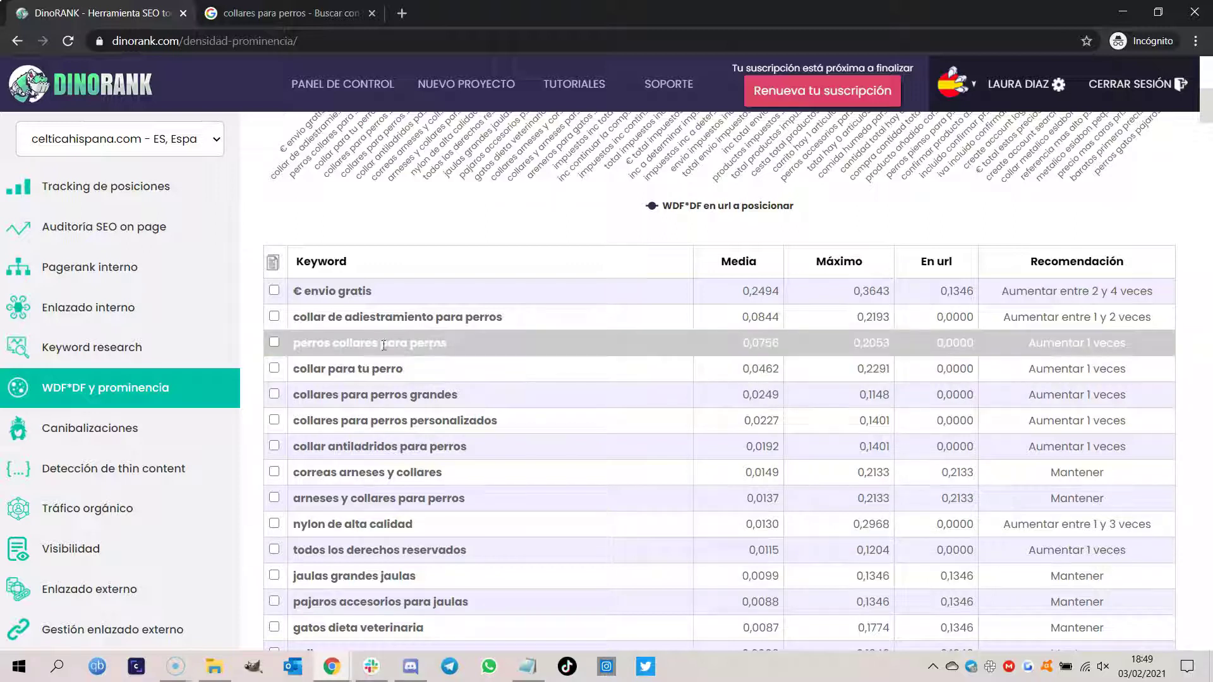
left_click(273, 317)
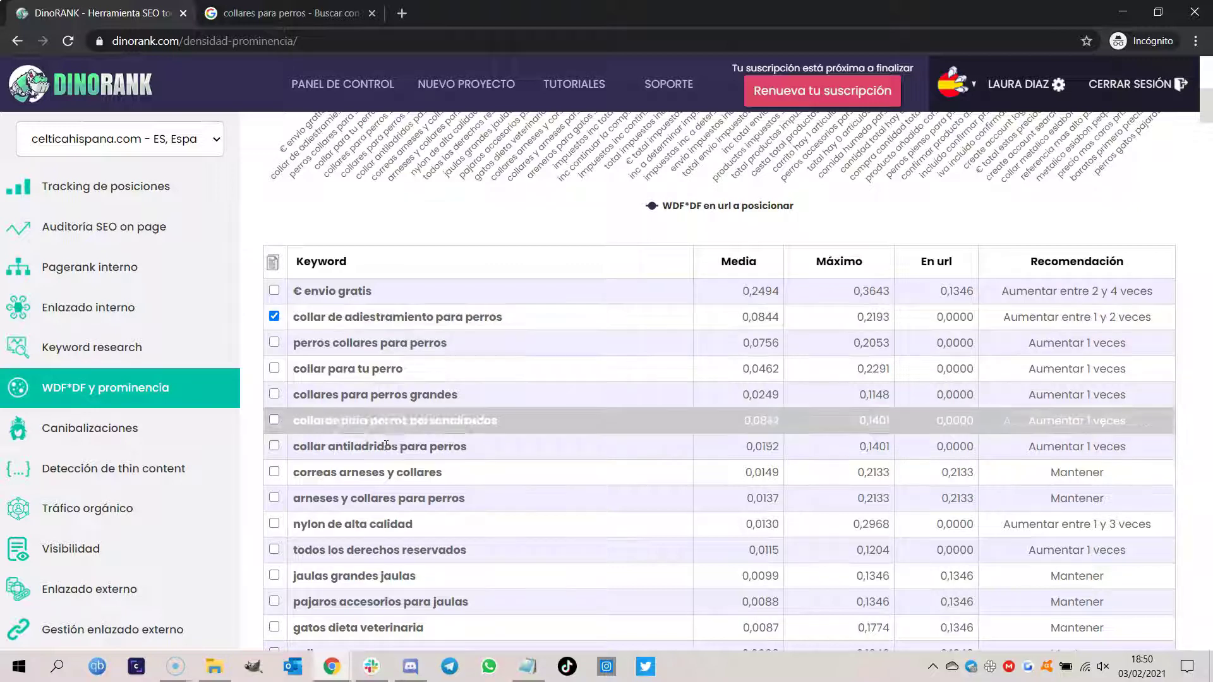
left_click(274, 395)
left_click(274, 420)
Look through the remaining three-word keywords and their recommendations for further relevant terms.
scroll(278, 423, "down", 3)
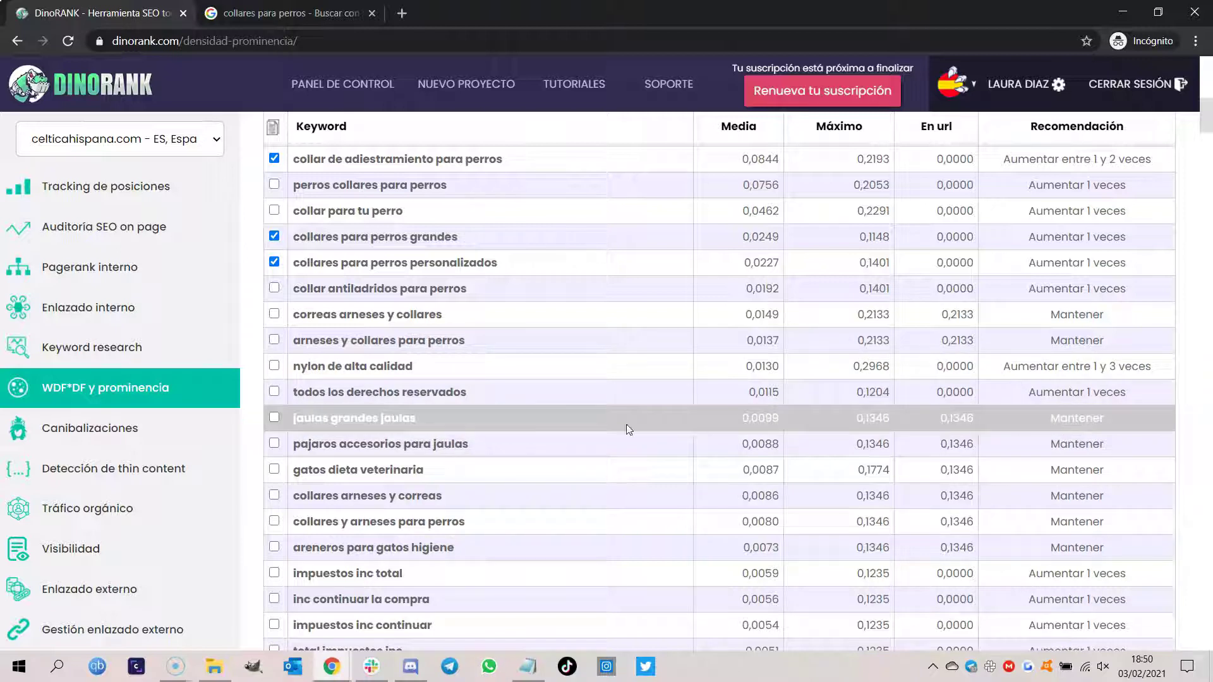
scroll(392, 467, "down", 3)
scroll(392, 466, "down", 1)
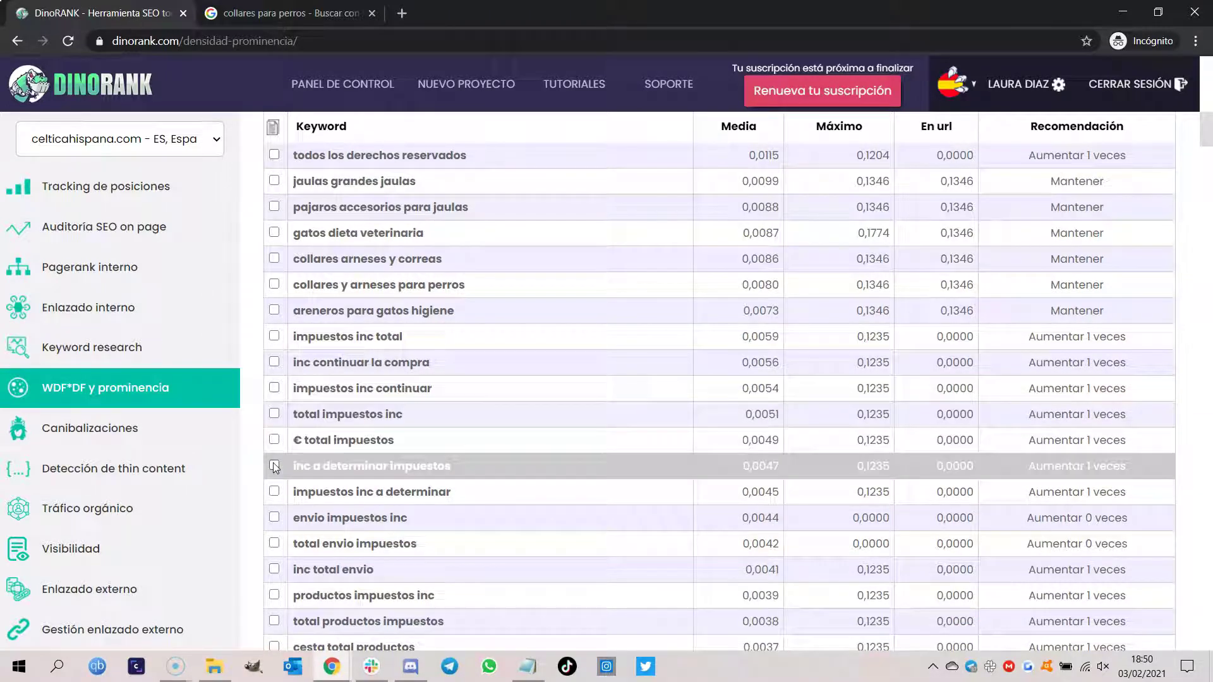
scroll(264, 487, "down", 1)
scroll(264, 487, "down", 7)
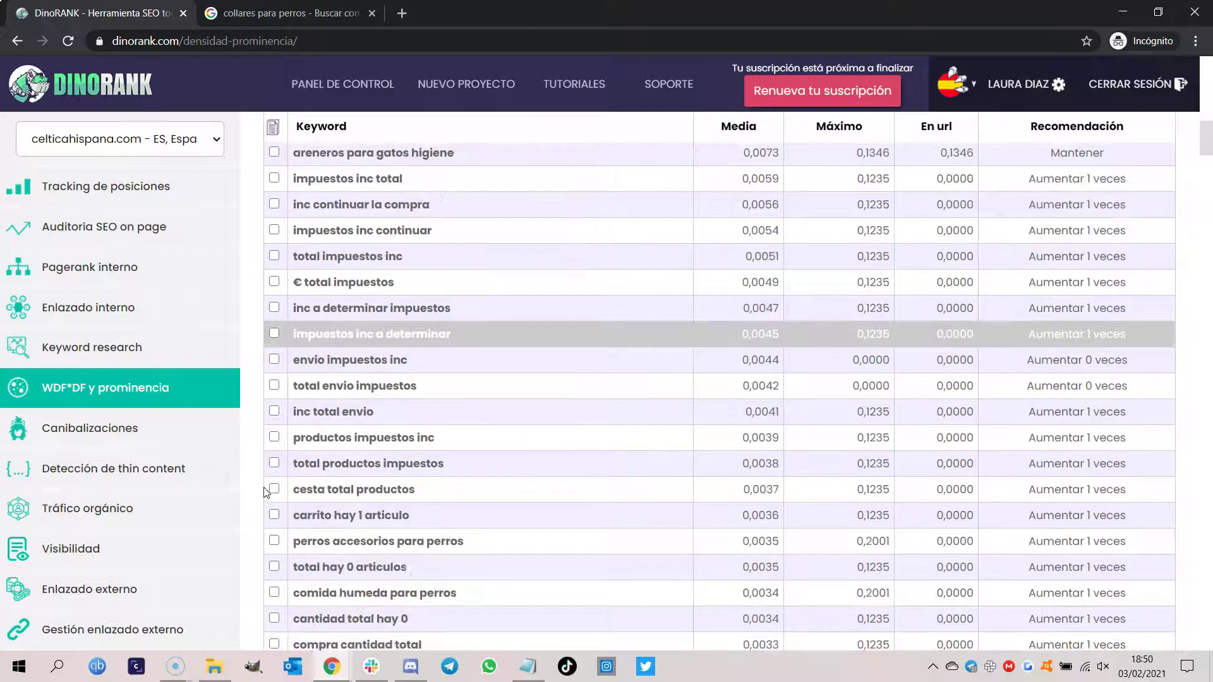
scroll(265, 492, "down", 14)
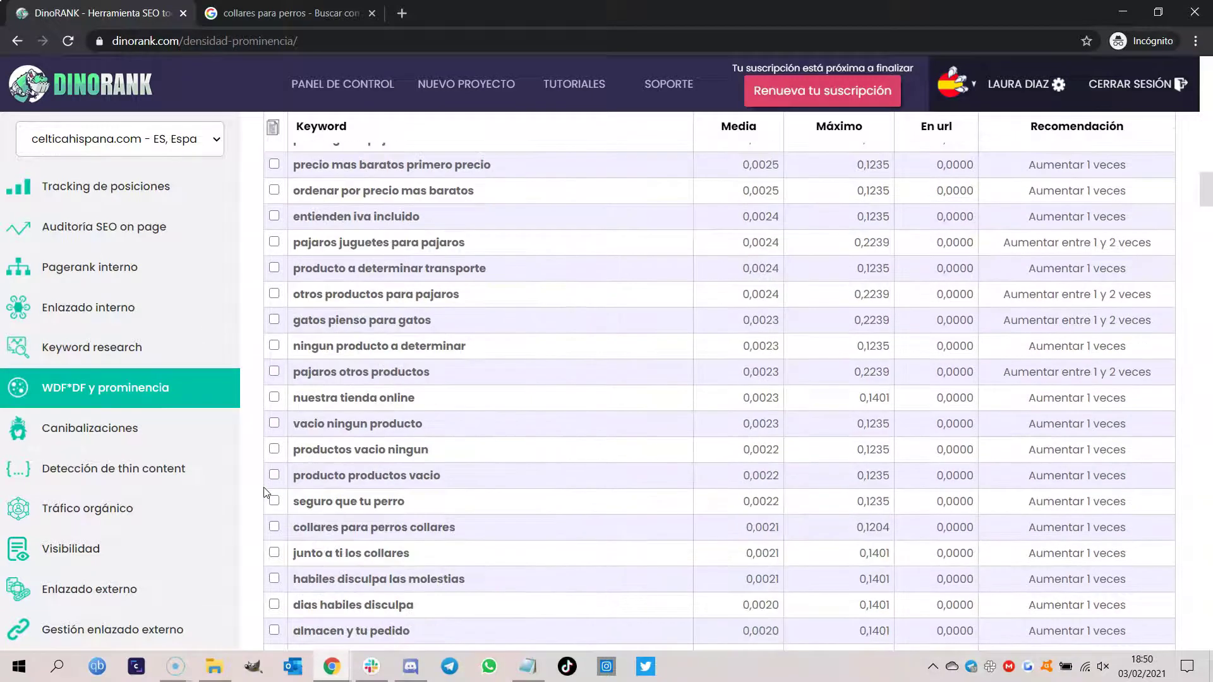
scroll(347, 490, "up", 20)
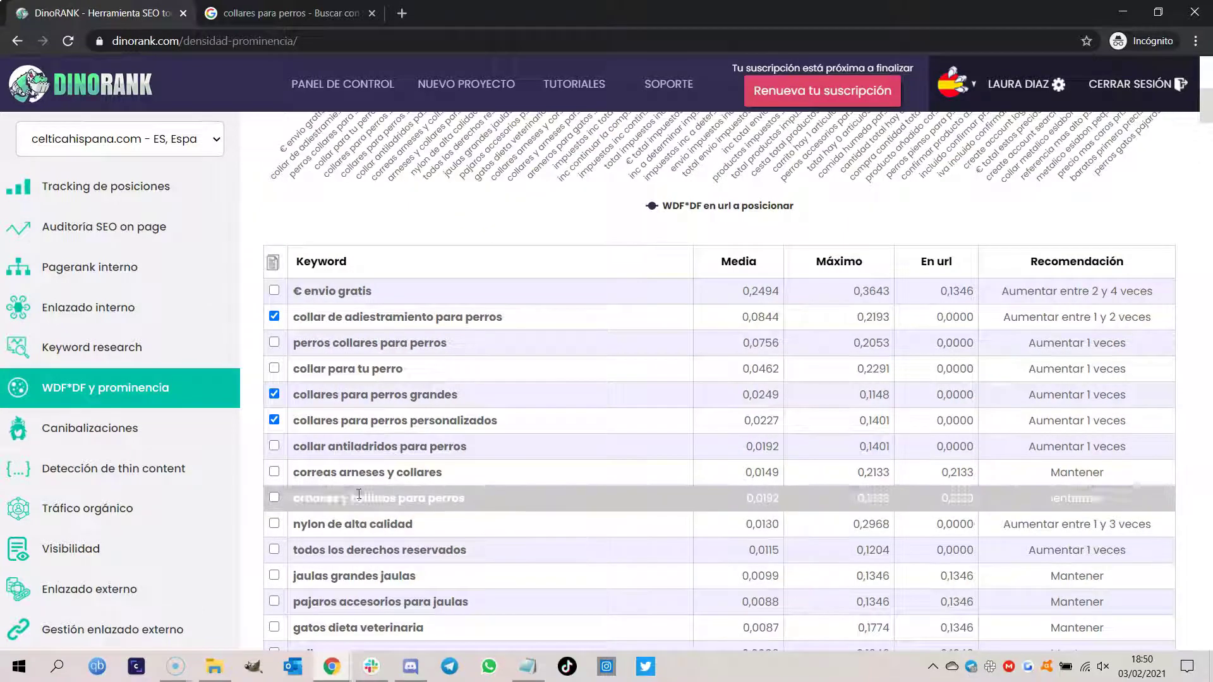
Copy the selected keywords to the clipboard and replace the whole list in the open Notepad document with them.
left_click(274, 261)
left_click(575, 447)
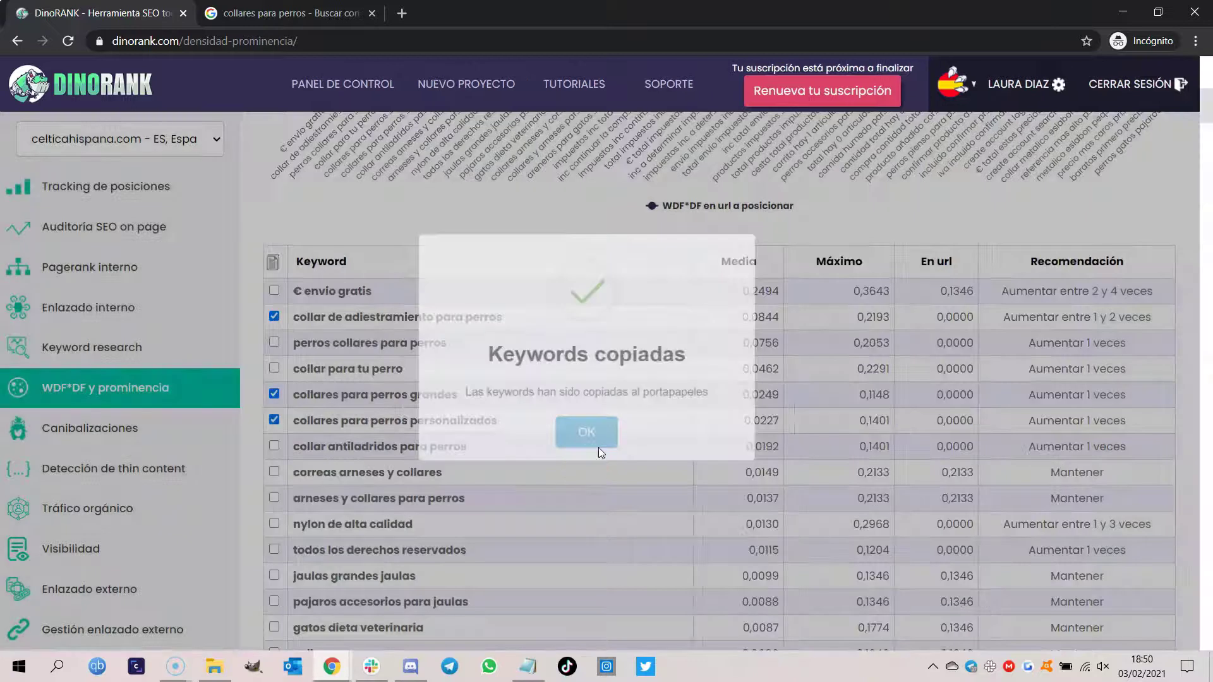
left_click(528, 667)
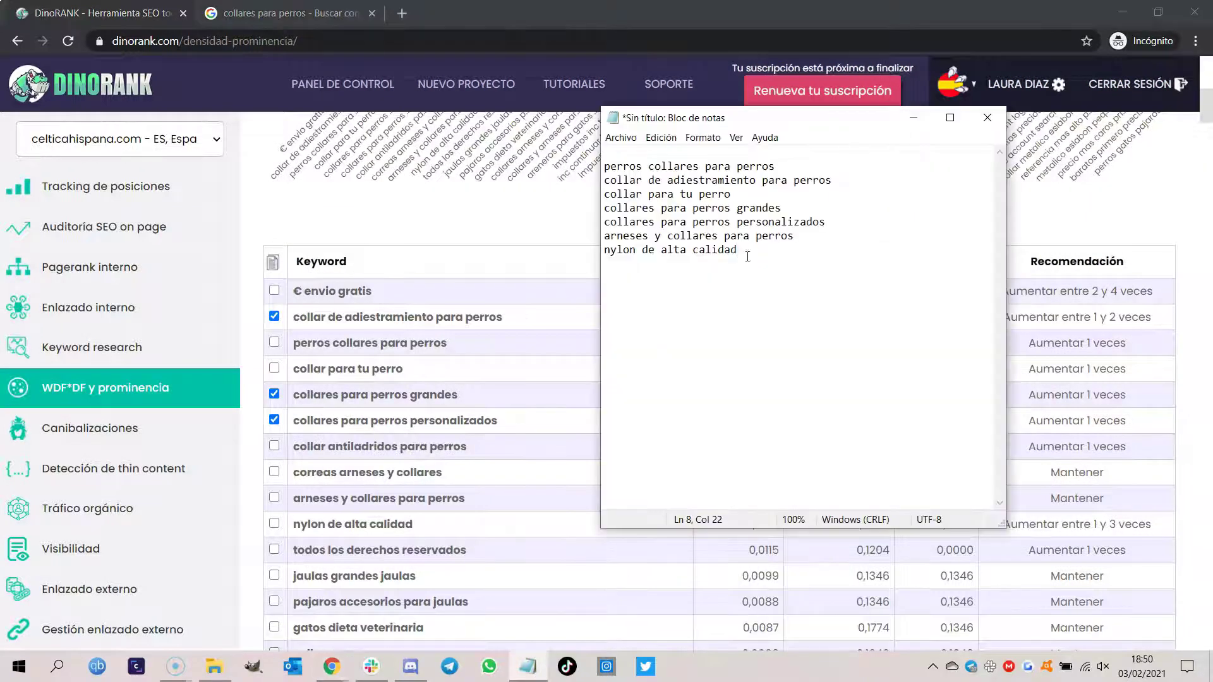
key("ctrl+a")
key("ctrl+v")
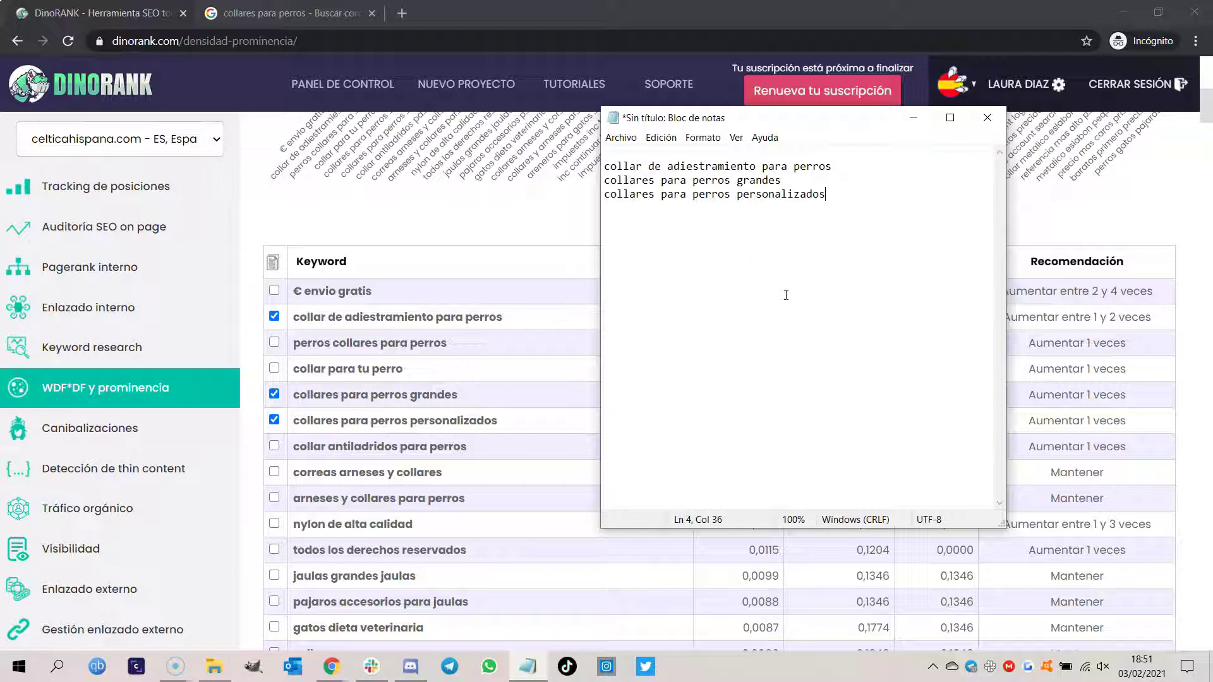
Switch back to DinoRANK and review the analysis summary and three-word chart for the zooplus URL.
left_click(250, 236)
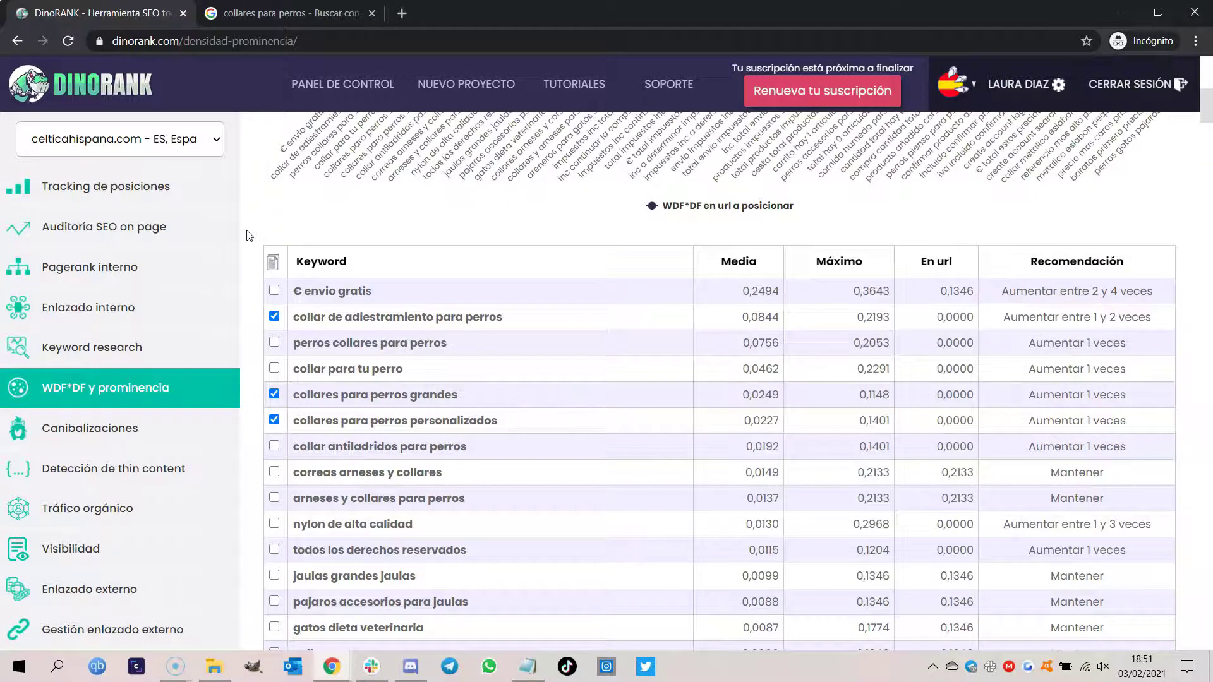
scroll(250, 236, "up", 7)
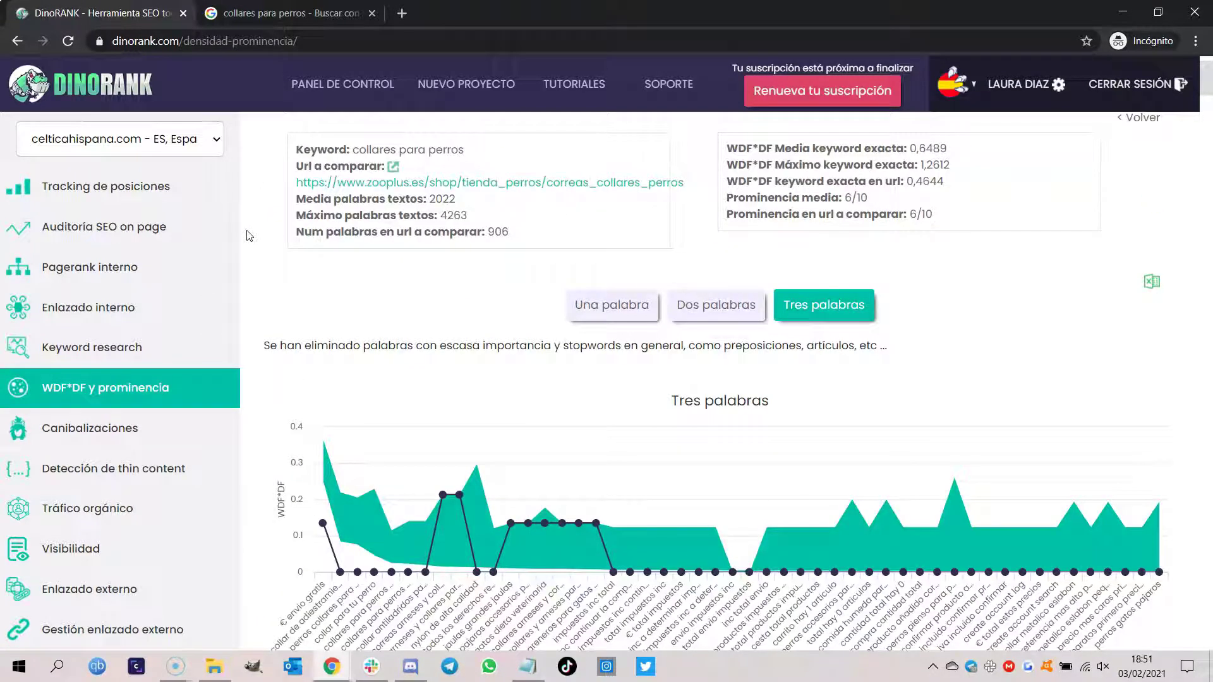
scroll(249, 236, "down", 1)
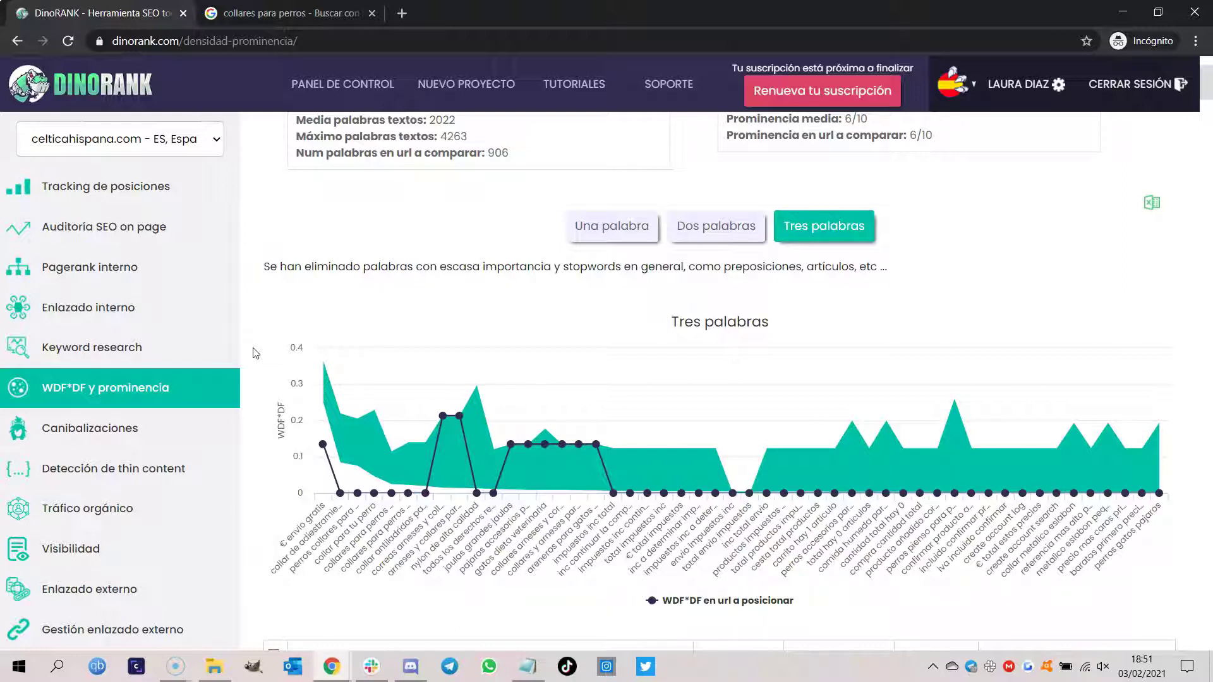
scroll(252, 352, "up", 1)
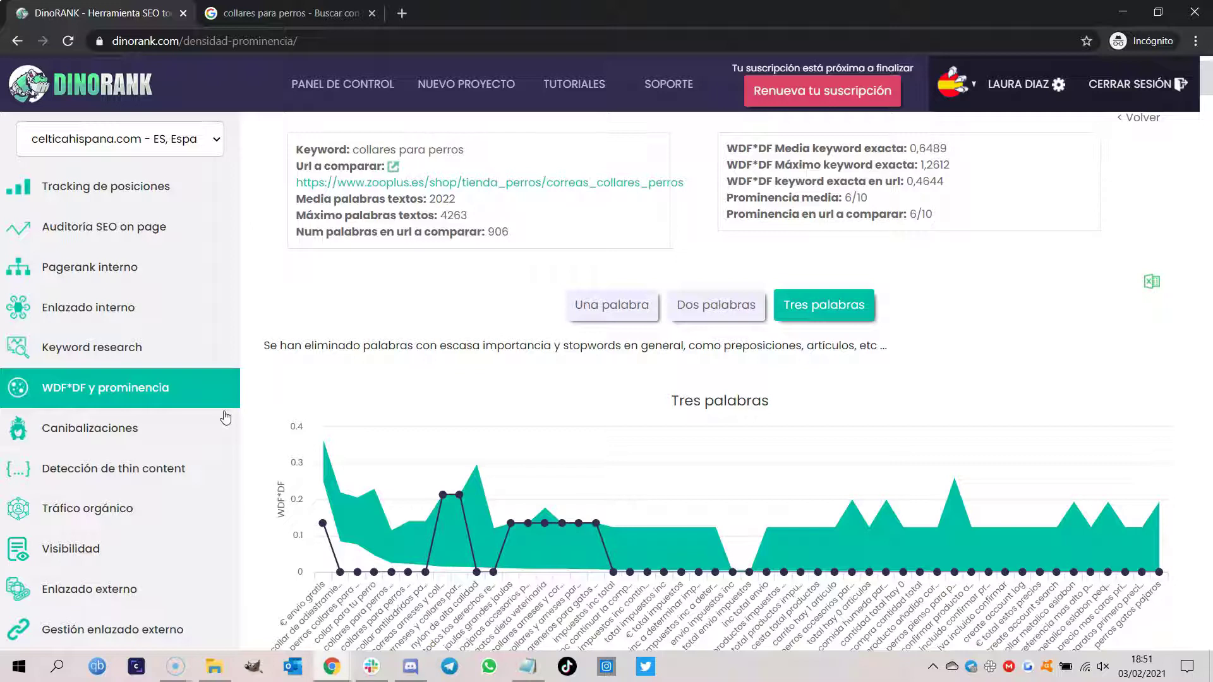